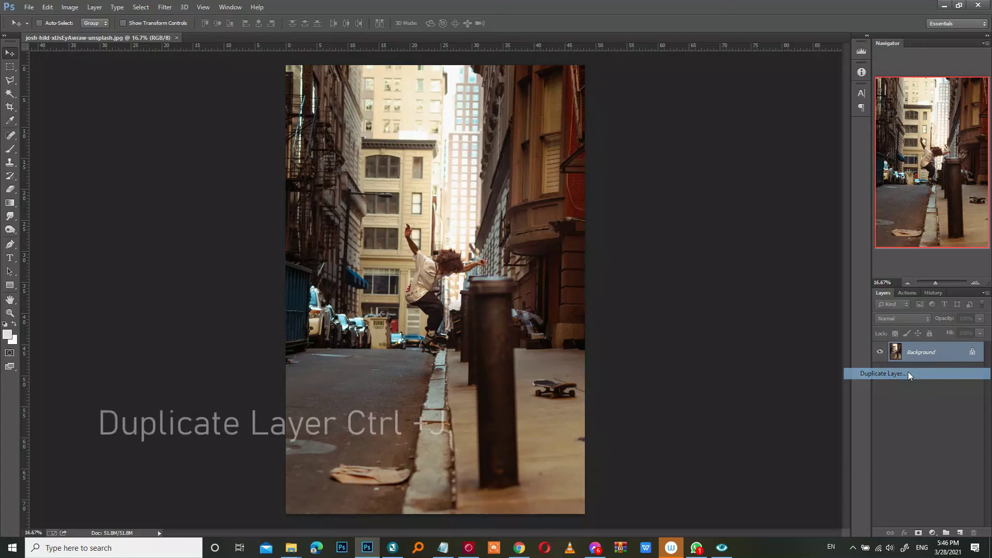
# Step: Duplicate the Background layer and clone clean asphalt over the crumpled paper
pyautogui.click(594, 172)
pyautogui.press('s')
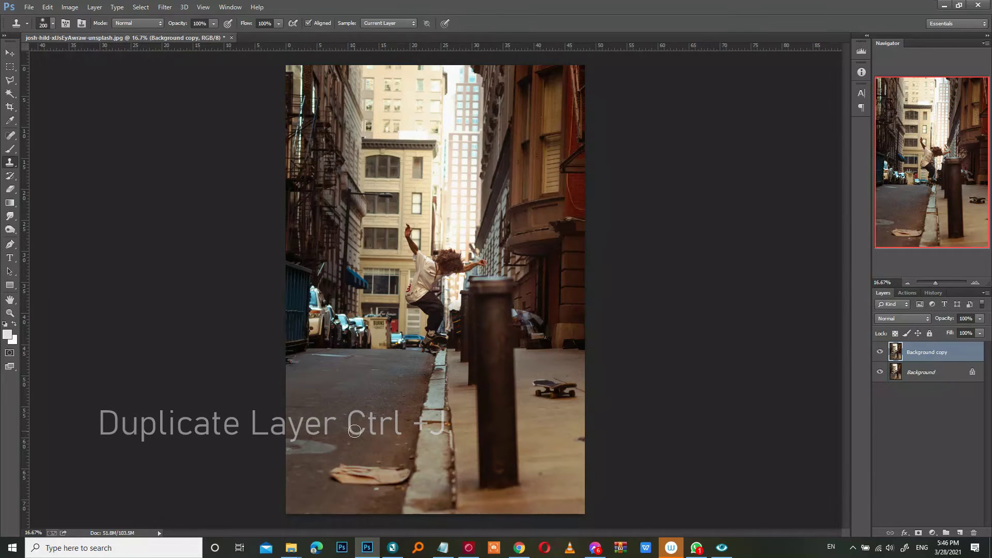
pyautogui.keyDown('alt'); pyautogui.click(346, 464); pyautogui.keyUp('alt')
pyautogui.moveTo(334, 481); pyautogui.dragTo(401, 476)
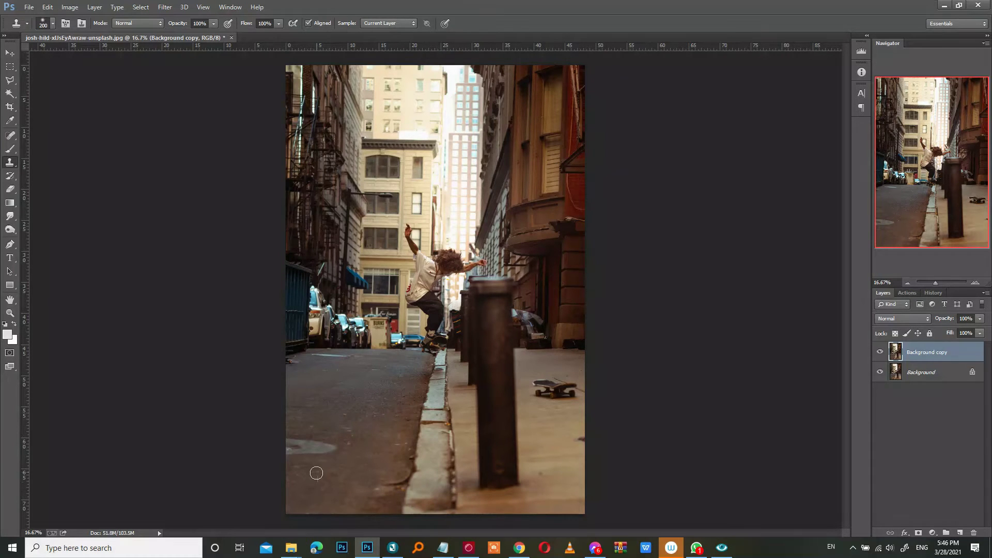
# Step: Clone out the remaining light patches on the asphalt and launch the Camera Raw filter
pyautogui.moveTo(329, 448); pyautogui.dragTo(322, 469)
pyautogui.moveTo(303, 458); pyautogui.dragTo(314, 441)
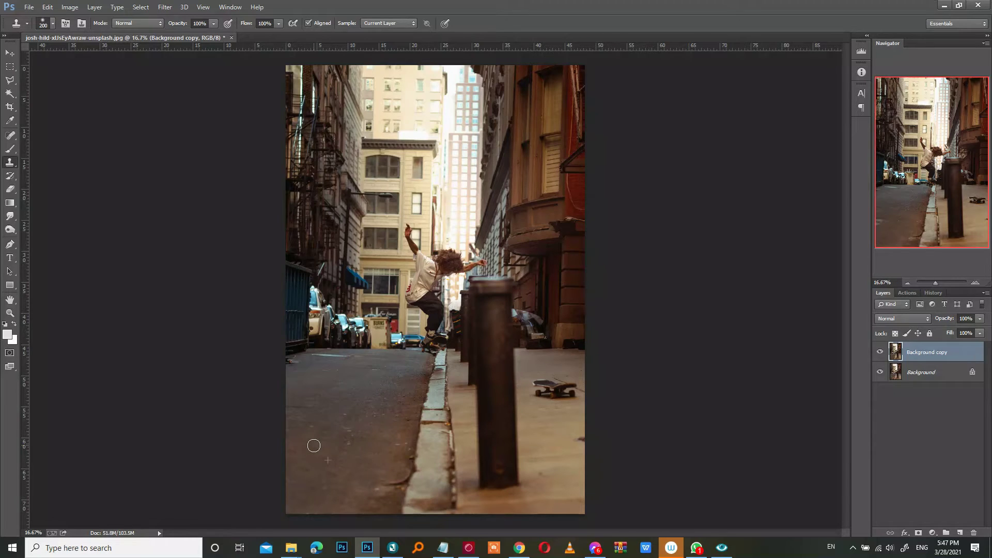
pyautogui.hotkey('ctrl', 'shift', 'a')
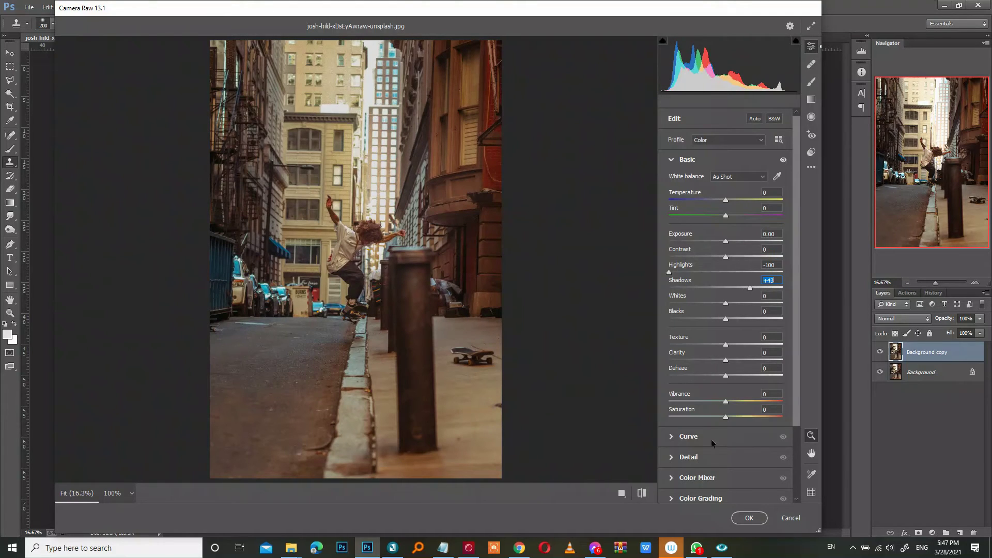
# Step: Lower saturation and shift the blue, red and green Calibration primaries (e.g. Blue Hue -67, Saturation +82)
pyautogui.scroll(-1, 754, 336)
pyautogui.moveTo(726, 392)
pyautogui.mouseDown()
pyautogui.moveTo(707, 392)
pyautogui.moveTo(758, 378)
pyautogui.mouseUp()
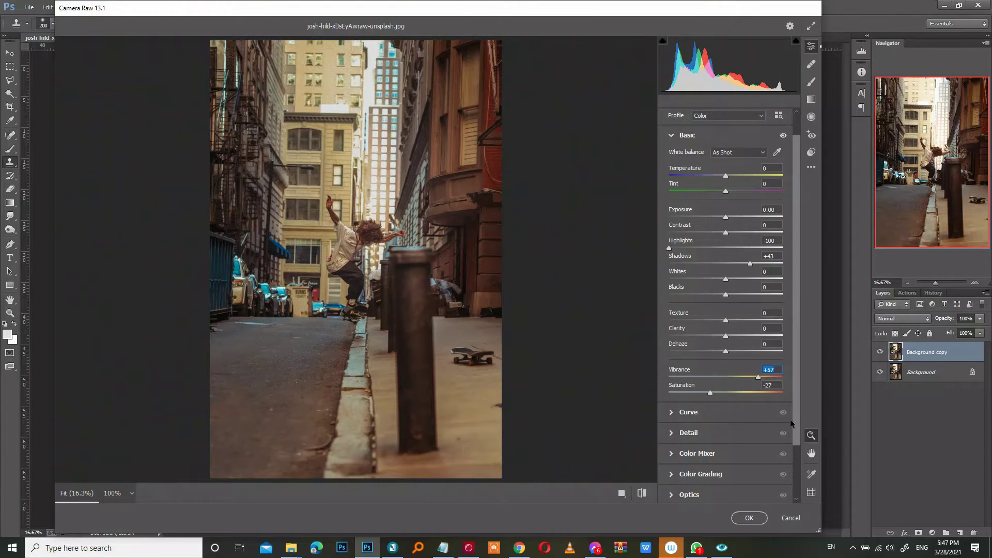
pyautogui.scroll(-2, 790, 422)
pyautogui.click(697, 492)
pyautogui.moveTo(726, 478)
pyautogui.mouseDown()
pyautogui.moveTo(686, 477)
pyautogui.moveTo(772, 493)
pyautogui.mouseUp()
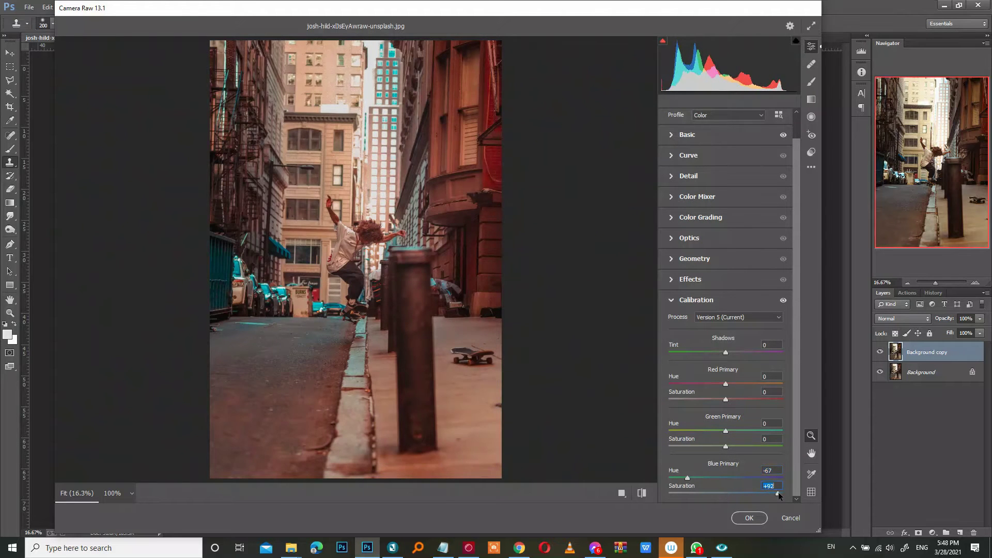
pyautogui.moveTo(726, 400)
pyautogui.mouseDown()
pyautogui.moveTo(701, 398)
pyautogui.moveTo(729, 383)
pyautogui.moveTo(759, 384)
pyautogui.moveTo(738, 385)
pyautogui.mouseUp()
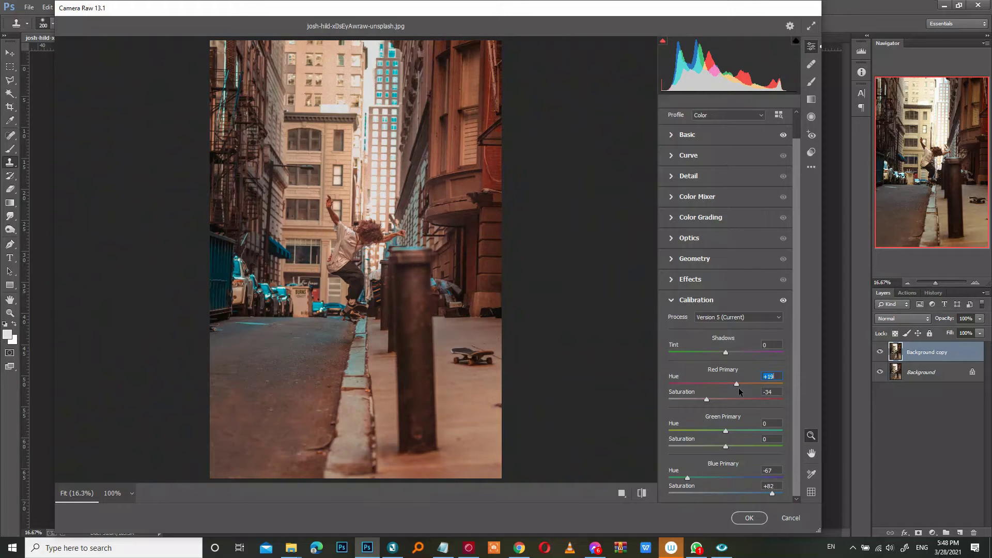
pyautogui.moveTo(725, 430)
pyautogui.mouseDown()
pyautogui.moveTo(761, 430)
pyautogui.moveTo(741, 444)
pyautogui.mouseUp()
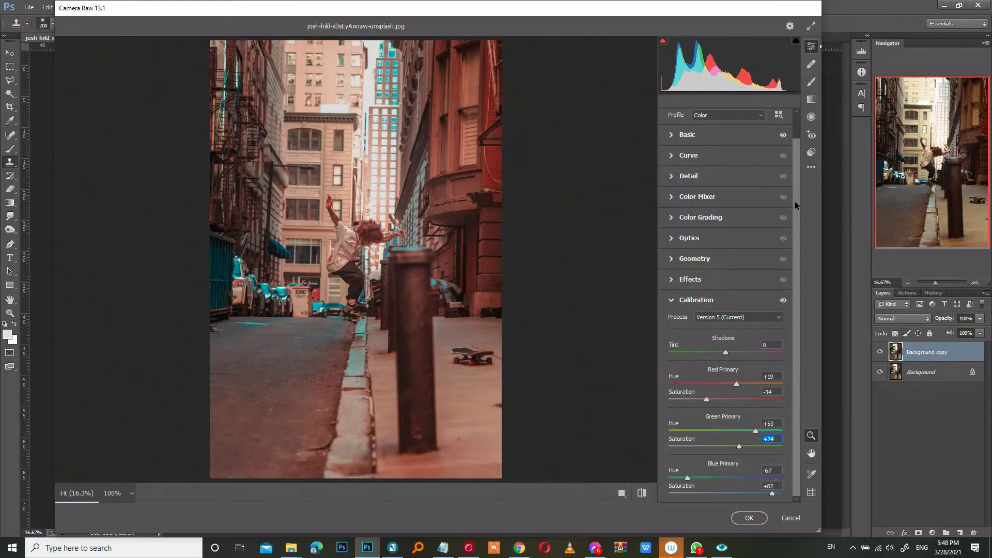
pyautogui.moveTo(797, 207); pyautogui.dragTo(796, 150)
# Step: Set Basic Temperature -15, Contrast +48, Dehaze +45 and Shadows +70
pyautogui.click(687, 160)
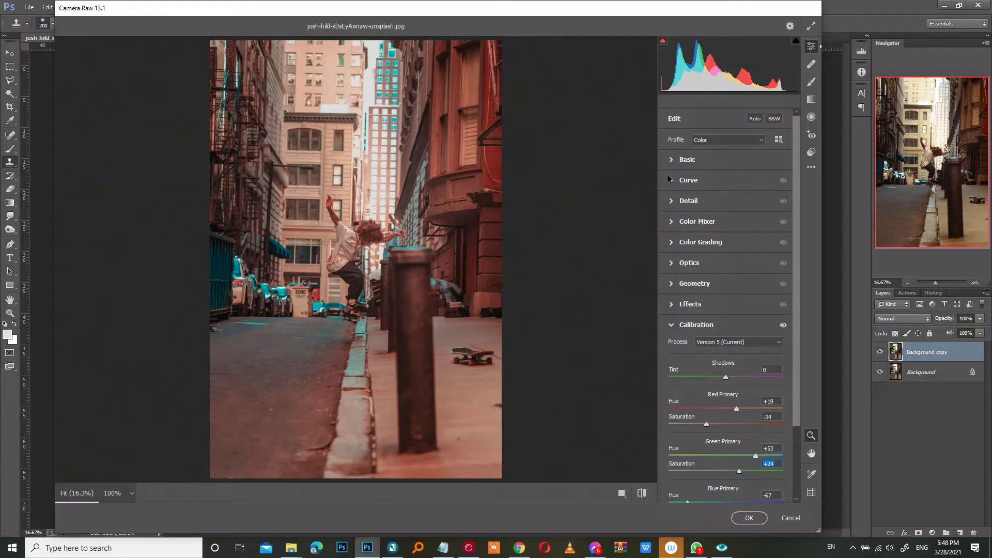
pyautogui.moveTo(725, 202); pyautogui.dragTo(717, 200)
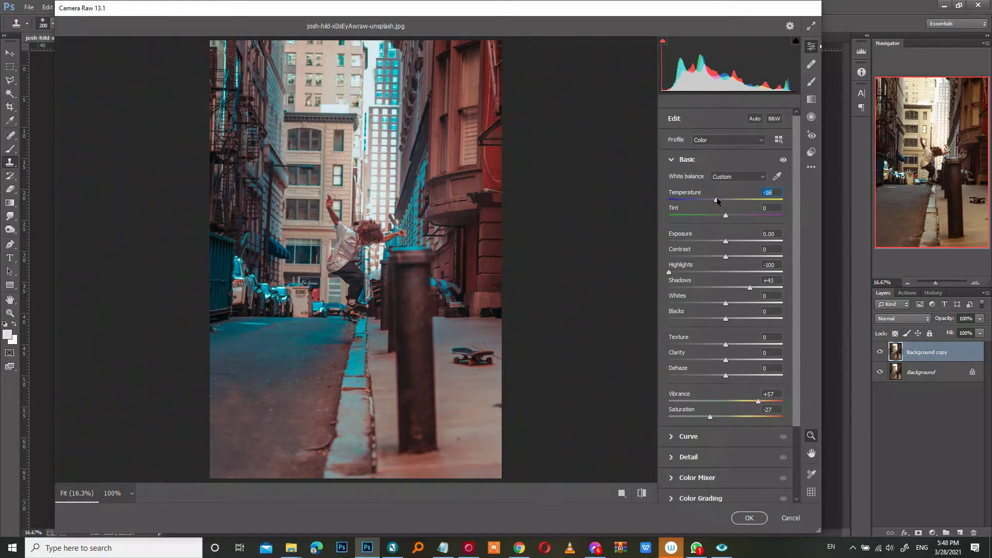
pyautogui.moveTo(726, 256); pyautogui.dragTo(754, 257)
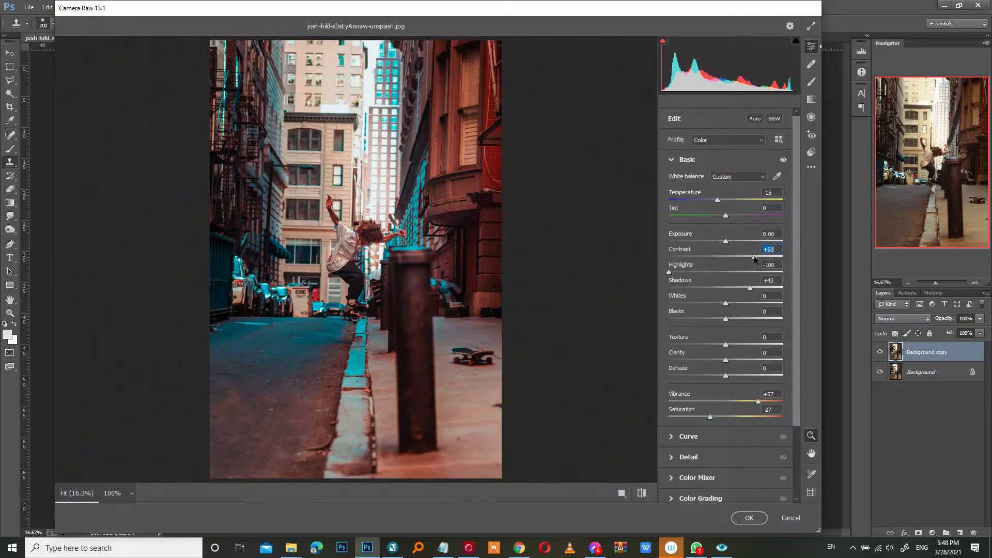
pyautogui.moveTo(725, 376); pyautogui.dragTo(751, 376)
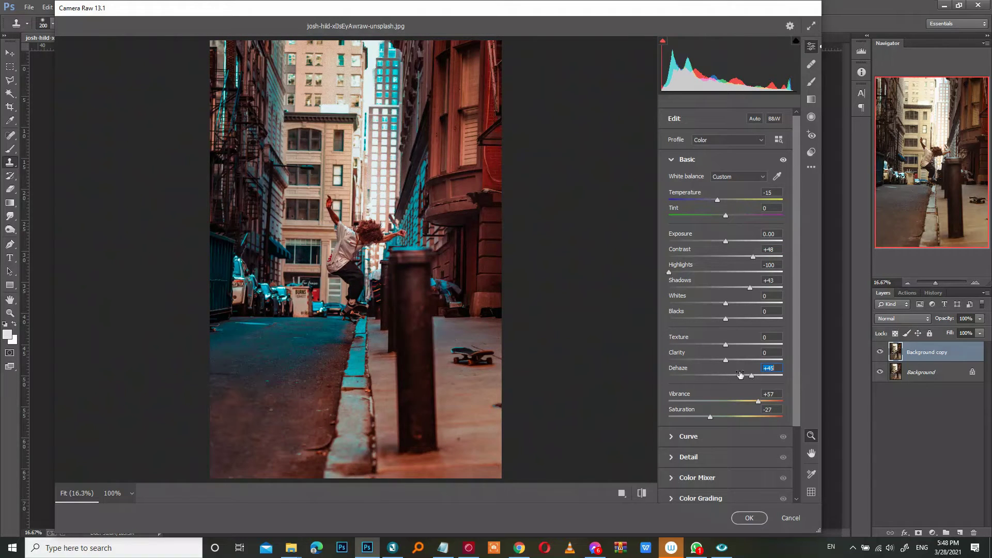
pyautogui.moveTo(750, 288); pyautogui.dragTo(765, 288)
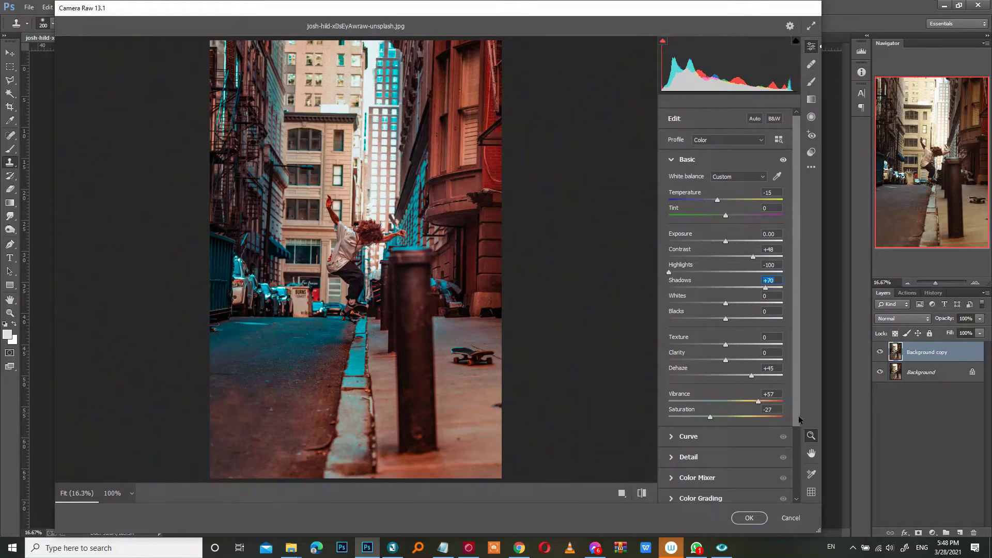
# Step: Add darkening graduated filters from the bottom, left and right edges with reset local settings
pyautogui.scroll(-2, 797, 415)
pyautogui.click(811, 99)
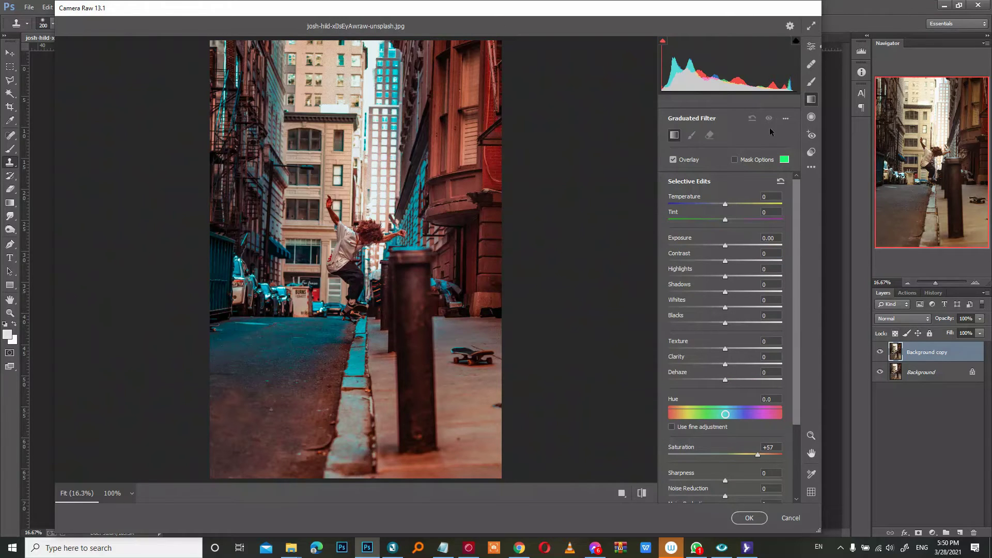
pyautogui.click(785, 118)
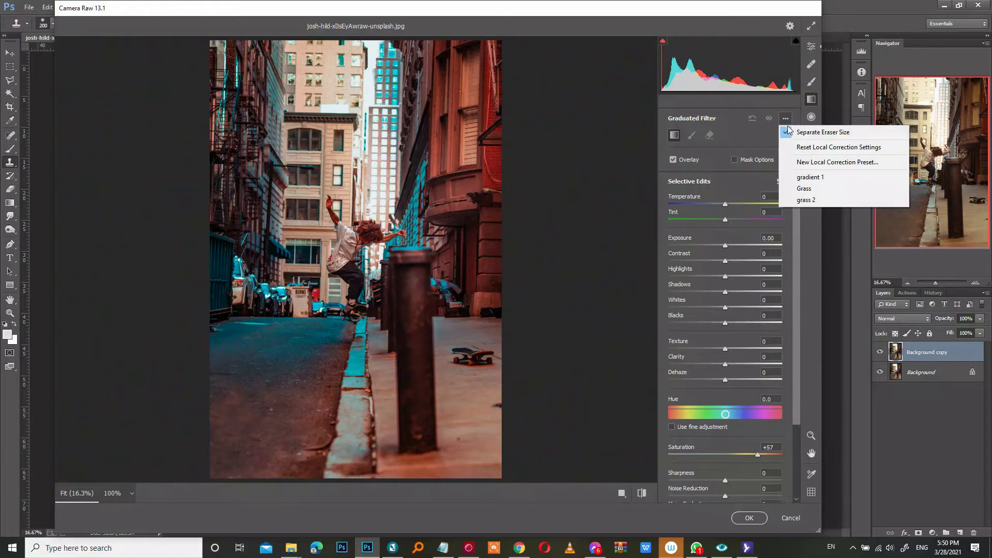
pyautogui.click(796, 150)
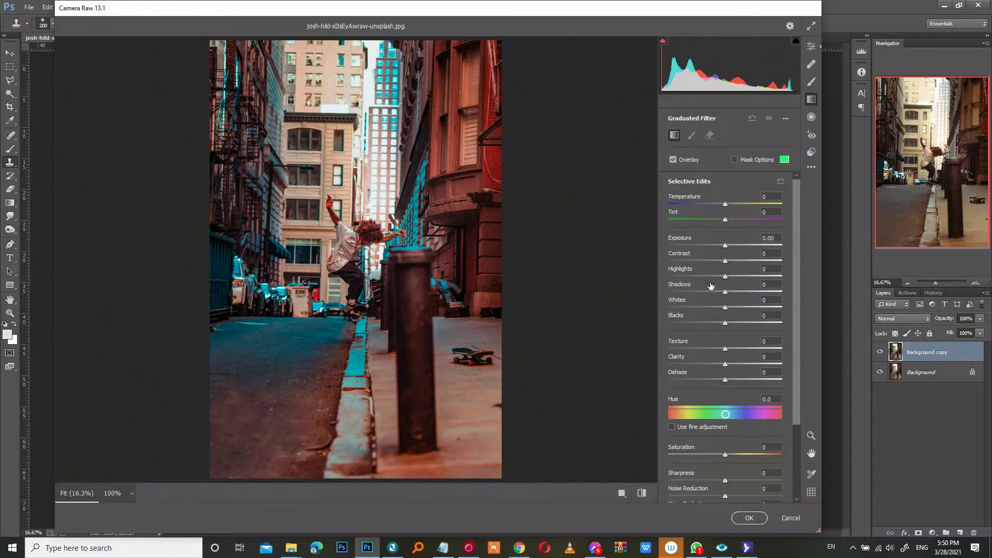
pyautogui.click(710, 244)
pyautogui.moveTo(726, 381); pyautogui.dragTo(745, 380)
pyautogui.moveTo(362, 481); pyautogui.dragTo(361, 333)
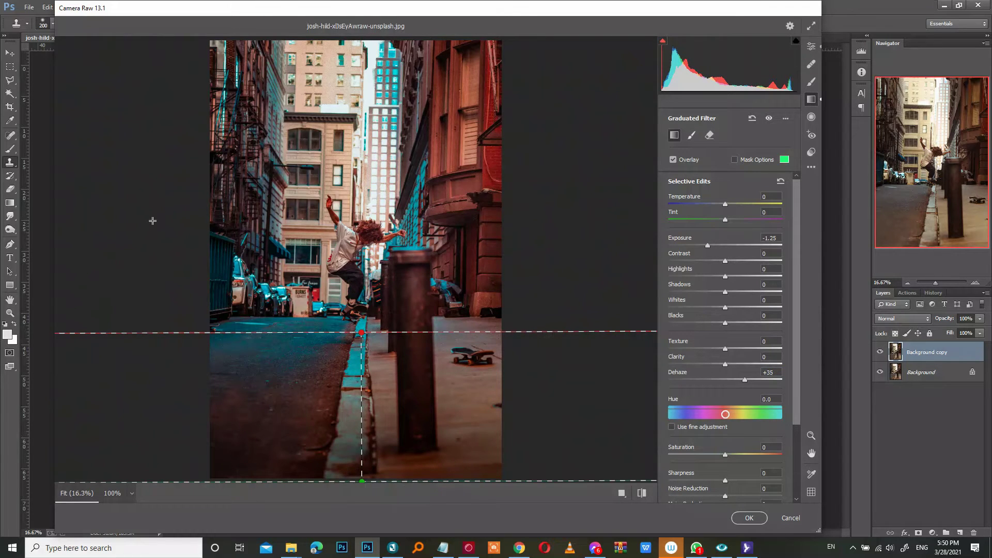
pyautogui.moveTo(155, 245); pyautogui.dragTo(305, 251)
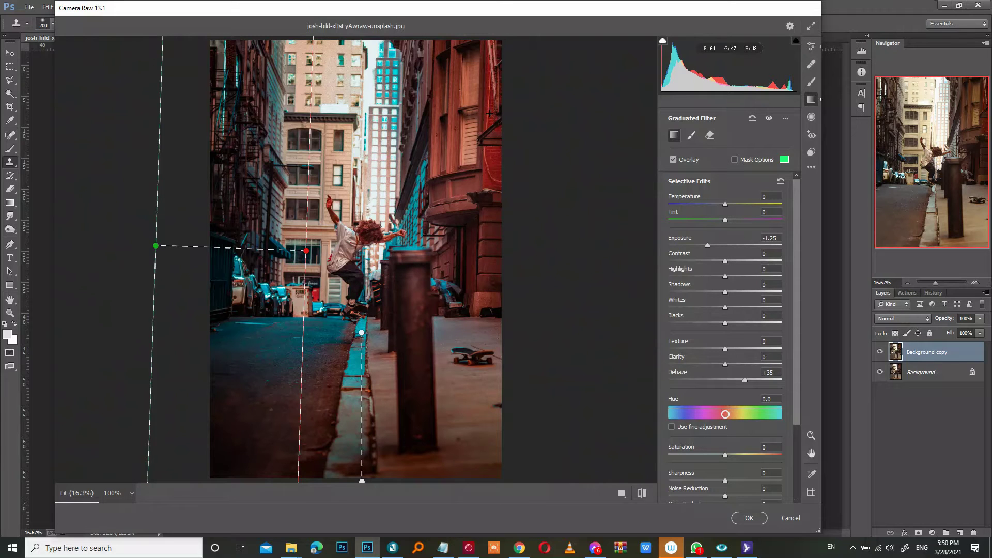
pyautogui.moveTo(611, 256)
pyautogui.mouseDown()
pyautogui.moveTo(447, 277)
pyautogui.moveTo(439, 287)
pyautogui.mouseUp()
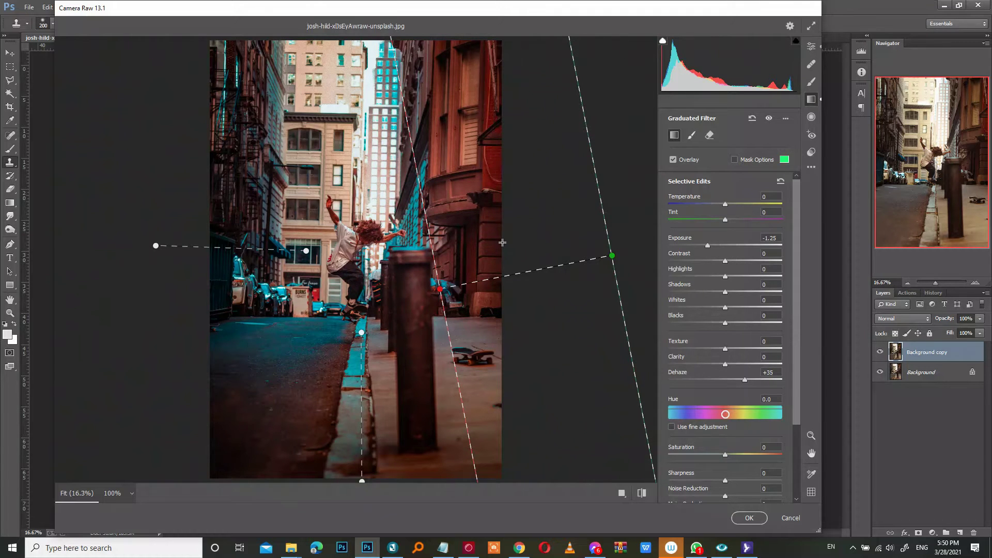
# Step: Give the gradients Temperature -28, Exposure -2.65, Dehaze +50, Hue -63, Saturation -26 and lower highlights
pyautogui.moveTo(725, 204); pyautogui.dragTo(709, 205)
pyautogui.moveTo(707, 245)
pyautogui.mouseDown()
pyautogui.moveTo(679, 245)
pyautogui.moveTo(688, 245)
pyautogui.mouseUp()
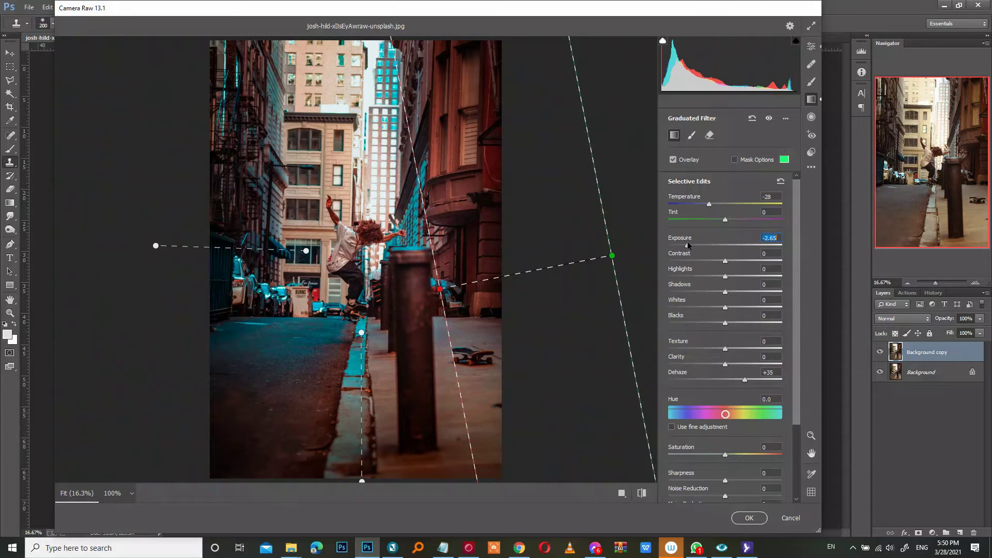
pyautogui.click(745, 380)
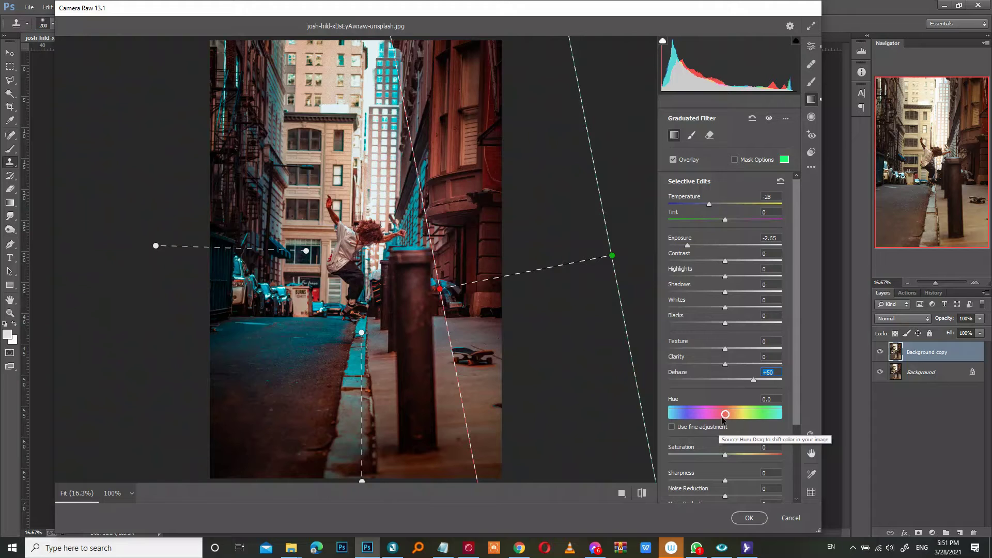
pyautogui.moveTo(725, 416)
pyautogui.mouseDown()
pyautogui.moveTo(690, 414)
pyautogui.moveTo(705, 416)
pyautogui.mouseUp()
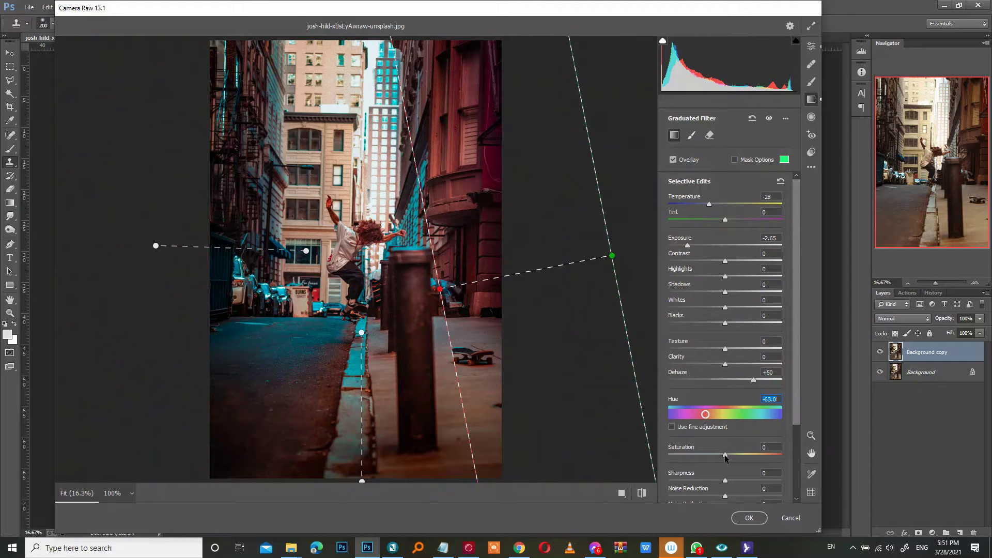
pyautogui.moveTo(725, 454)
pyautogui.mouseDown()
pyautogui.moveTo(691, 454)
pyautogui.moveTo(712, 453)
pyautogui.mouseUp()
pyautogui.moveTo(726, 275); pyautogui.dragTo(690, 274)
# Step: Shift the overall tint and lower global saturation to -38 in Basic
pyautogui.click(811, 46)
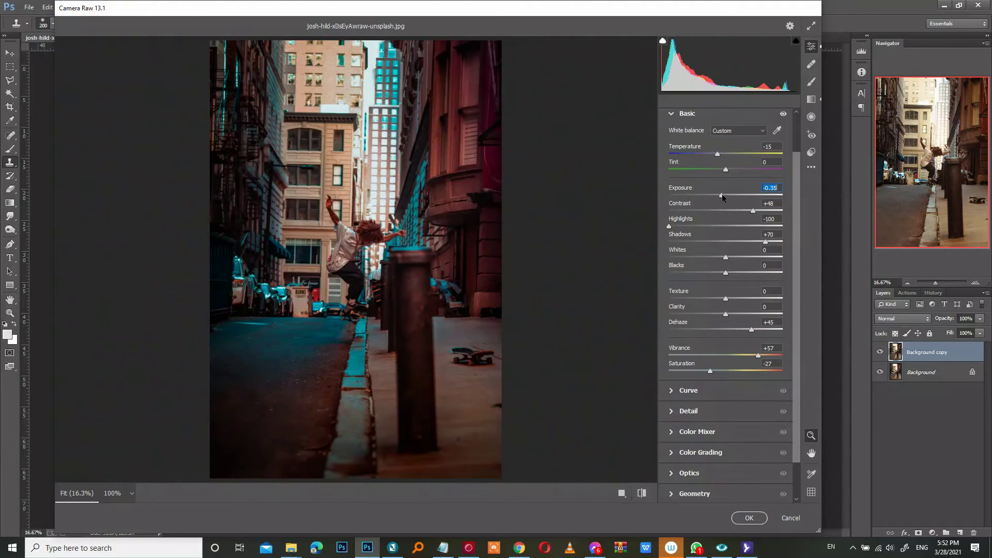
pyautogui.moveTo(725, 170)
pyautogui.mouseDown()
pyautogui.moveTo(715, 169)
pyautogui.moveTo(740, 170)
pyautogui.mouseUp()
pyautogui.moveTo(710, 371); pyautogui.dragTo(703, 371)
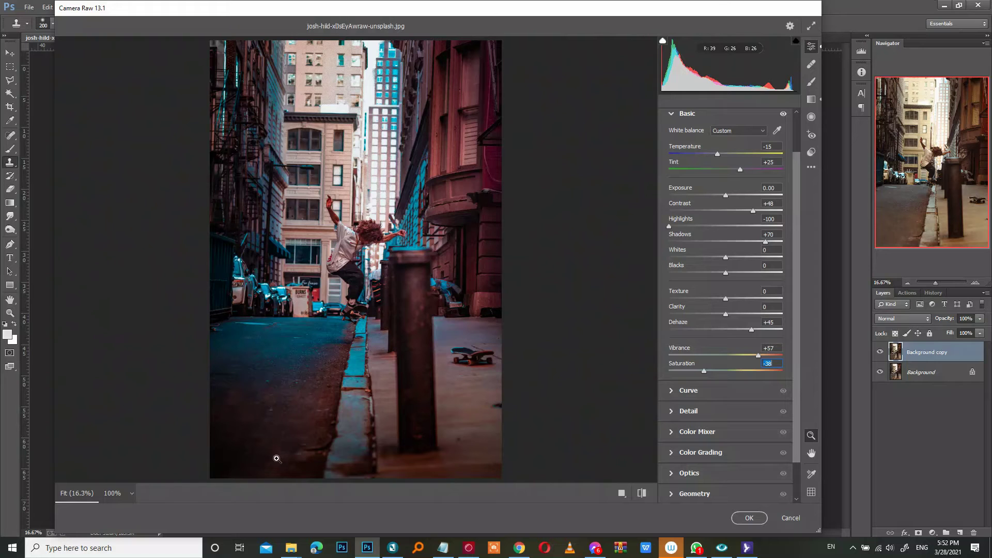
# Step: Shift the Yellows, Reds, Oranges, Blues and Magentas hues in the Color Mixer
pyautogui.click(698, 433)
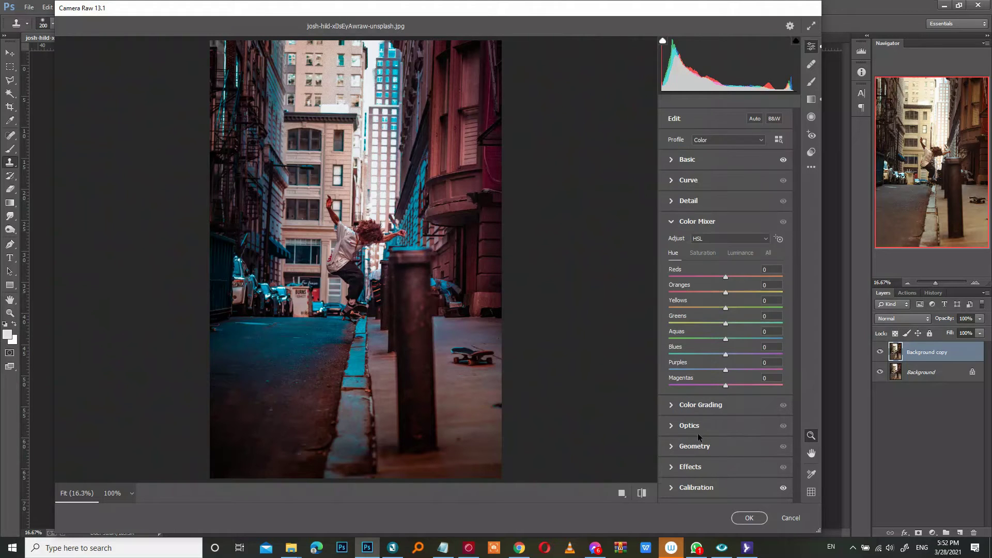
pyautogui.moveTo(725, 308); pyautogui.dragTo(687, 307)
pyautogui.moveTo(725, 276)
pyautogui.mouseDown()
pyautogui.moveTo(702, 277)
pyautogui.moveTo(747, 277)
pyautogui.mouseUp()
pyautogui.moveTo(751, 292); pyautogui.dragTo(709, 292)
pyautogui.moveTo(725, 355)
pyautogui.mouseDown()
pyautogui.moveTo(699, 351)
pyautogui.moveTo(748, 355)
pyautogui.moveTo(737, 355)
pyautogui.mouseUp()
pyautogui.press('Tab')
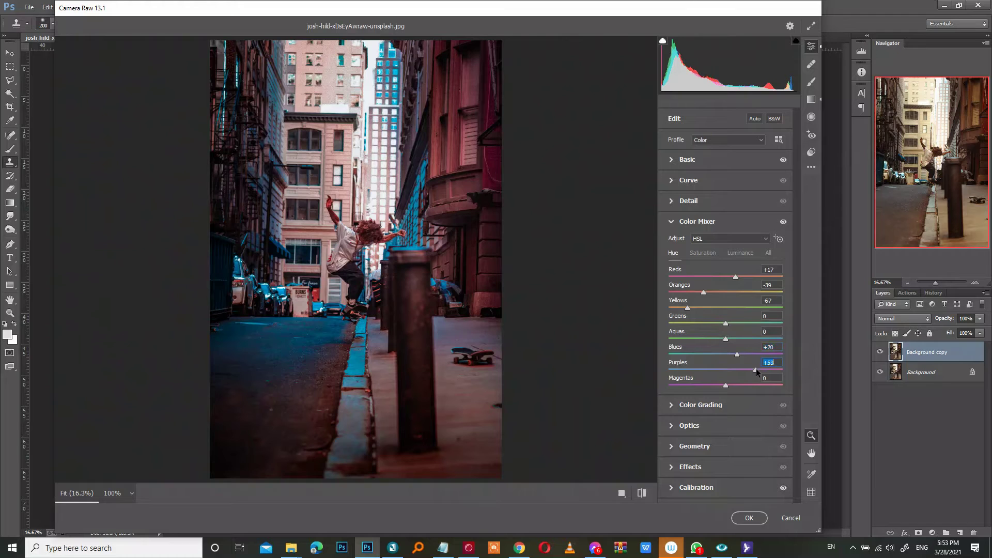
pyautogui.moveTo(727, 382); pyautogui.dragTo(699, 383)
# Step: Boost the Reds and Magentas saturation in the Color Mixer
pyautogui.click(706, 253)
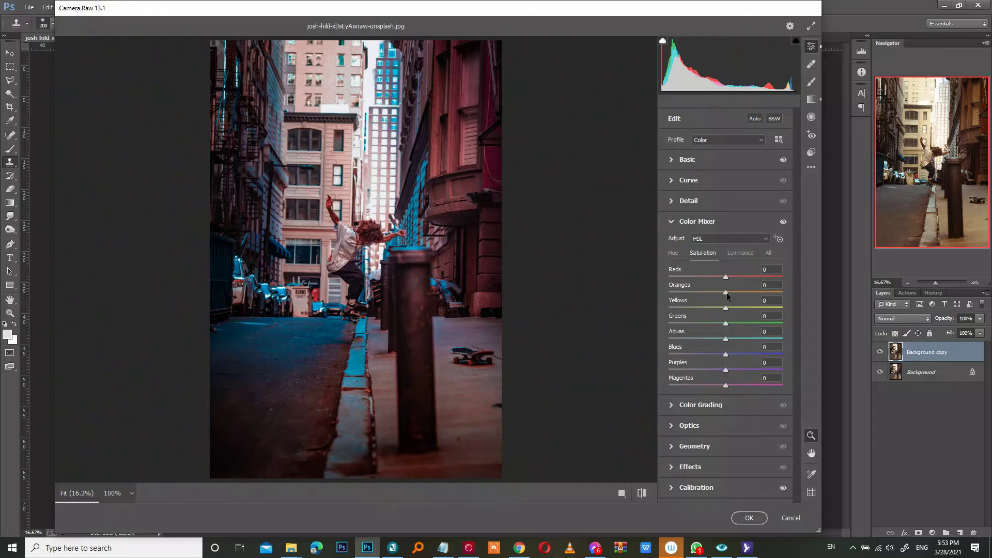
pyautogui.moveTo(726, 277)
pyautogui.mouseDown()
pyautogui.moveTo(762, 278)
pyautogui.moveTo(745, 278)
pyautogui.mouseUp()
pyautogui.moveTo(726, 385); pyautogui.dragTo(774, 385)
# Step: Compare before/after, raise Oranges and Reds luminance, and drop Reds saturation to -40
pyautogui.click(639, 494)
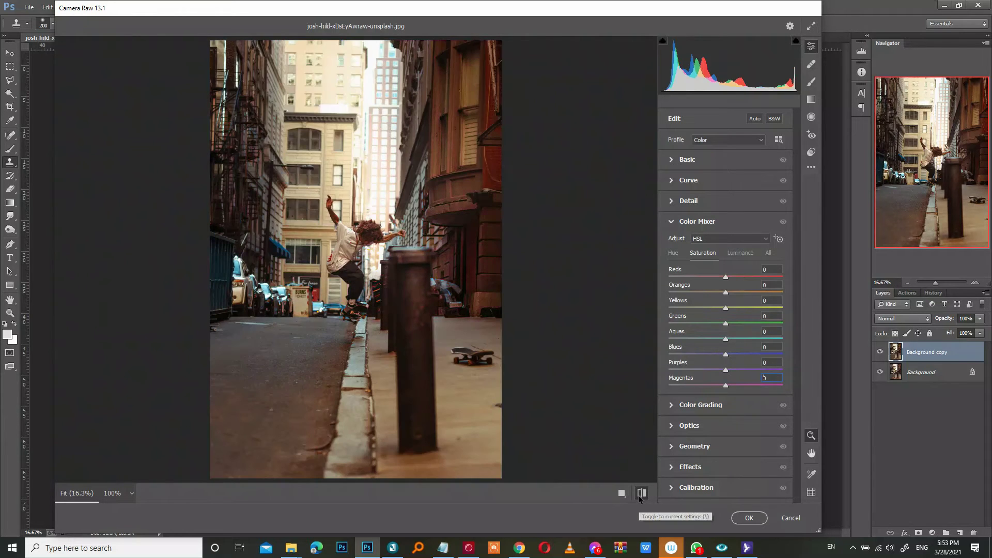
pyautogui.click(639, 494)
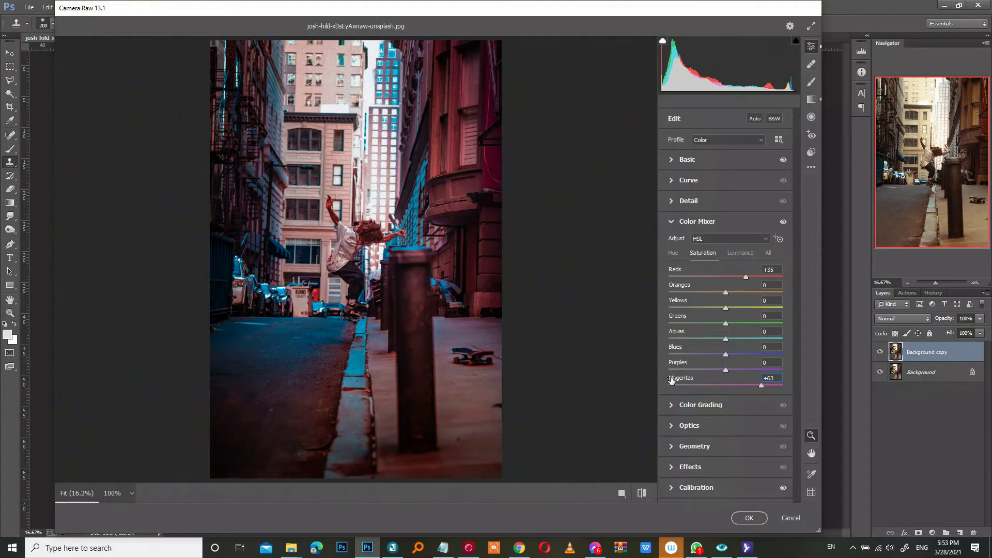
pyautogui.hotkey('ctrl', 'alt', 'shift', 'l')
pyautogui.moveTo(725, 293); pyautogui.dragTo(749, 293)
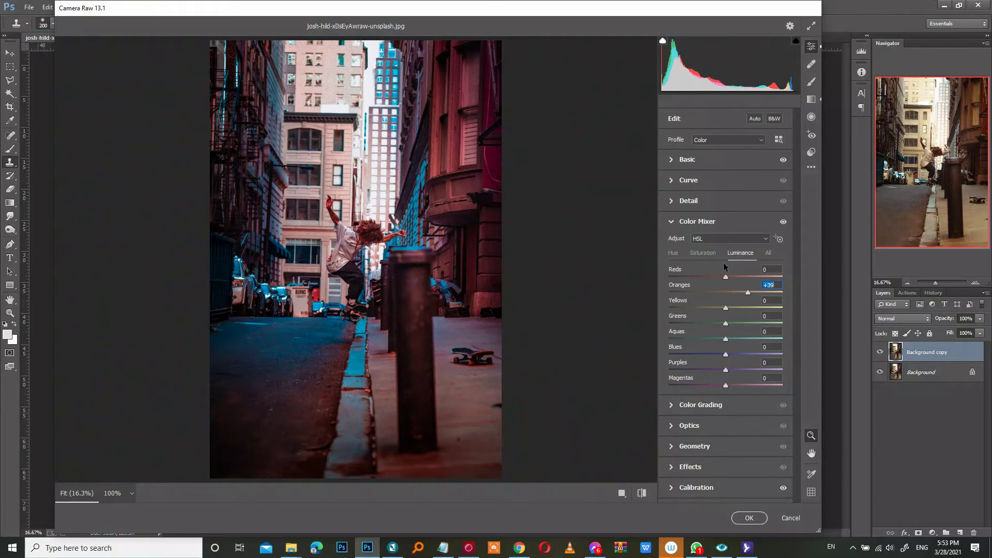
pyautogui.moveTo(725, 277); pyautogui.dragTo(750, 277)
pyautogui.click(708, 251)
pyautogui.moveTo(743, 277); pyautogui.dragTo(702, 278)
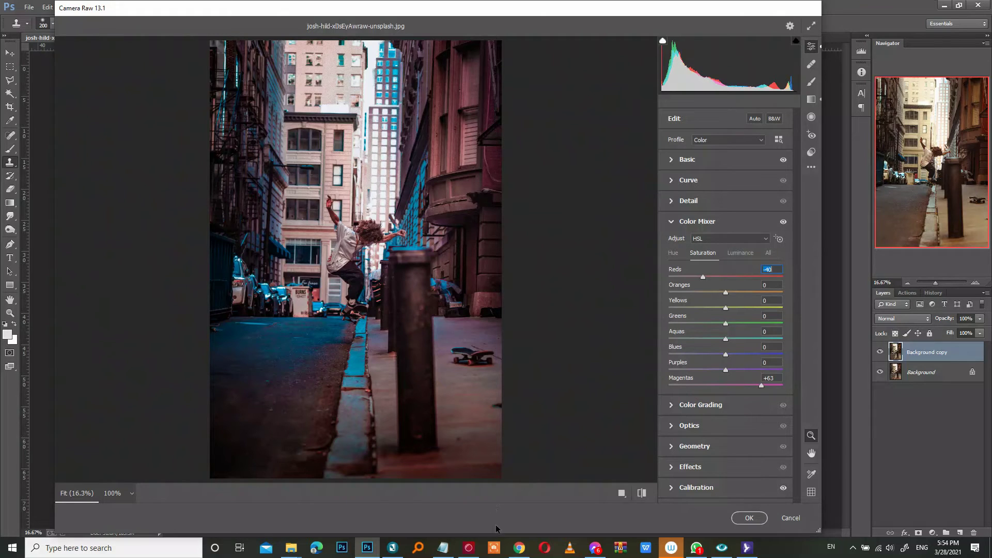
# Step: Raise Noise Reduction to 48 and apply the Camera Raw grade to the layer
pyautogui.click(672, 200)
pyautogui.moveTo(668, 245); pyautogui.dragTo(723, 245)
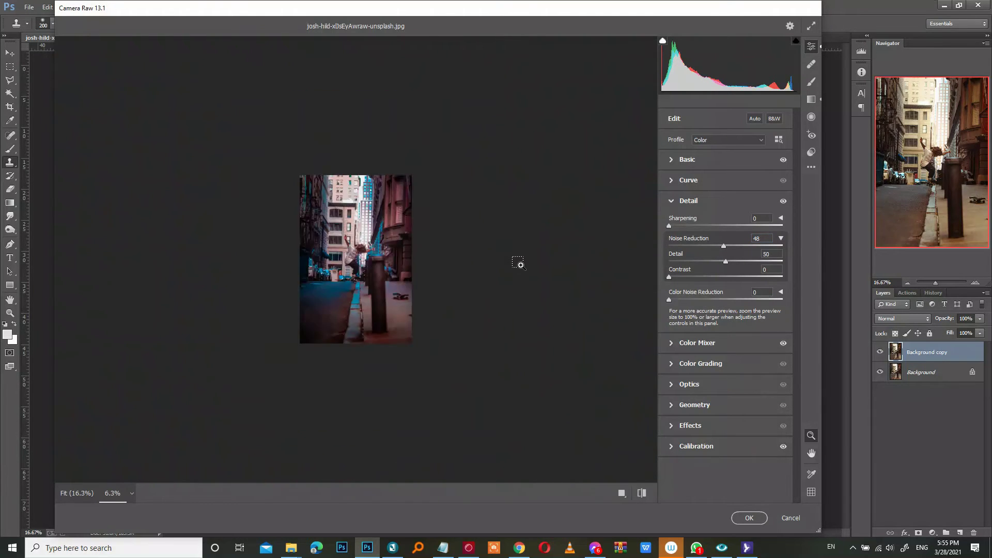
pyautogui.click(749, 518)
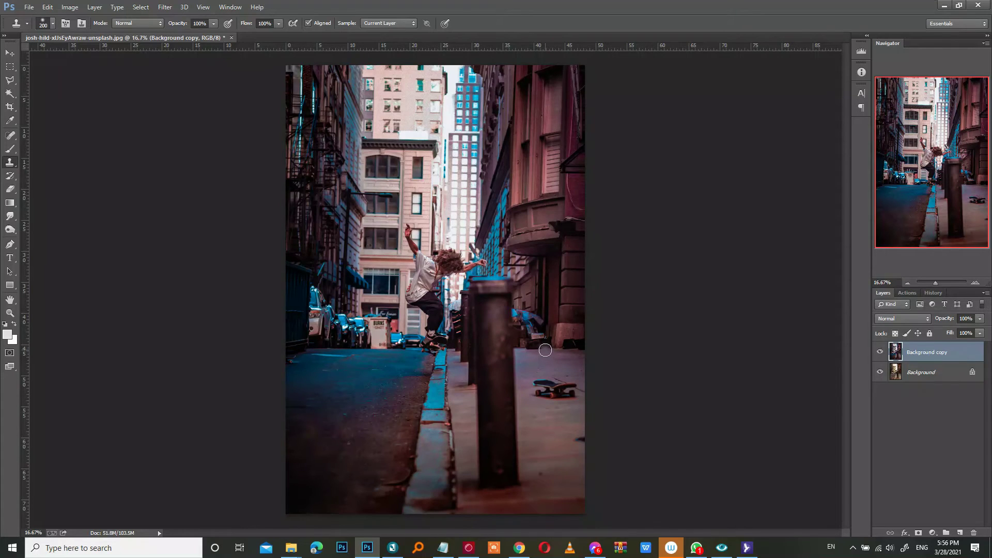
# Step: Reopen Camera Raw; set Highlights -46, Shadows +45, Texture -35, Clarity +16, checking before/after
pyautogui.hotkey('ctrl', 'shift', 'a')
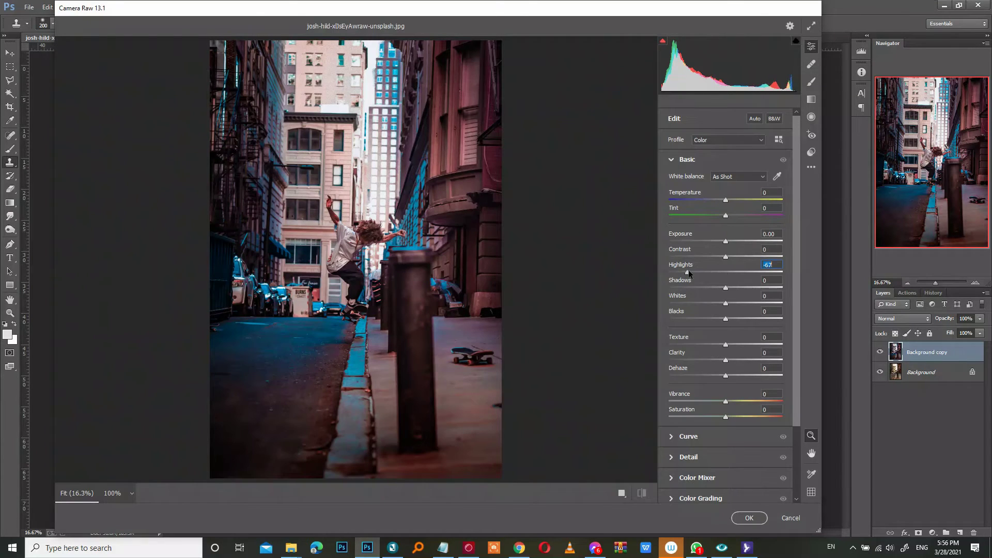
pyautogui.moveTo(688, 269); pyautogui.dragTo(751, 290)
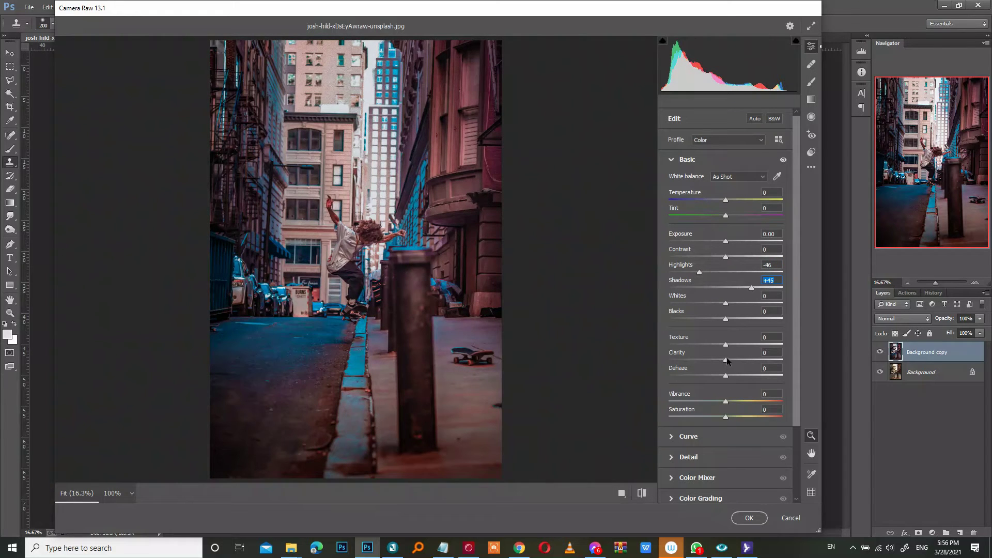
pyautogui.moveTo(725, 344)
pyautogui.mouseDown()
pyautogui.moveTo(700, 344)
pyautogui.moveTo(748, 363)
pyautogui.mouseUp()
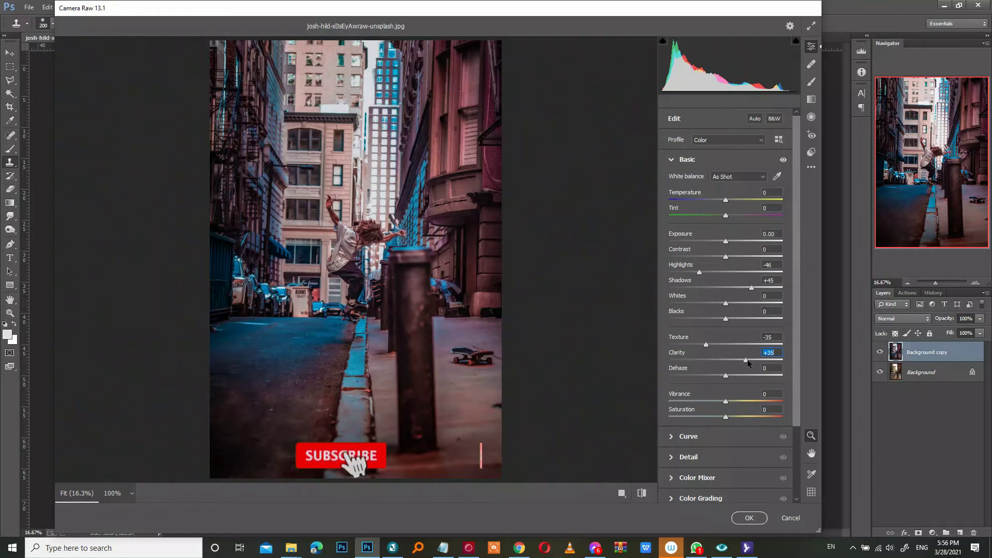
pyautogui.moveTo(745, 359); pyautogui.dragTo(735, 359)
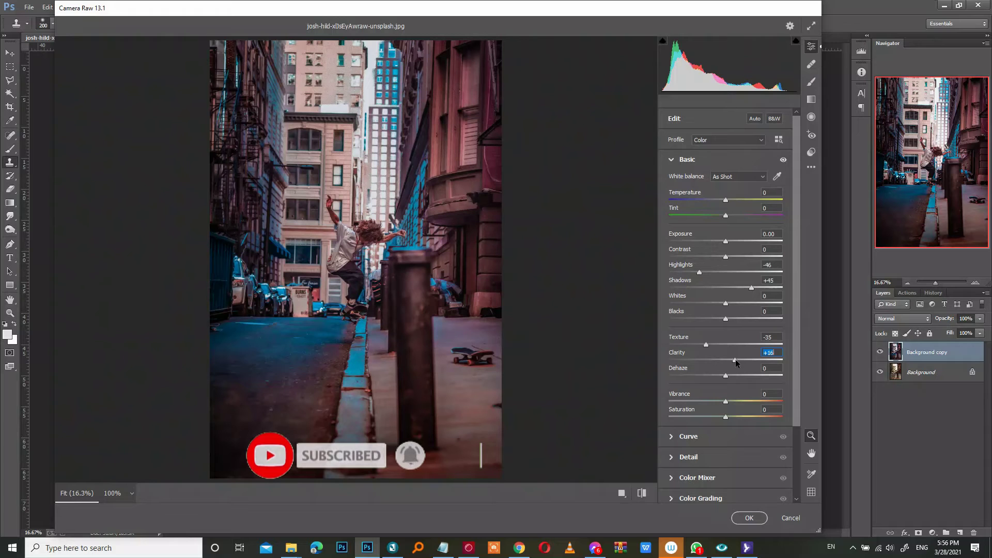
pyautogui.click(641, 492)
pyautogui.click(642, 493)
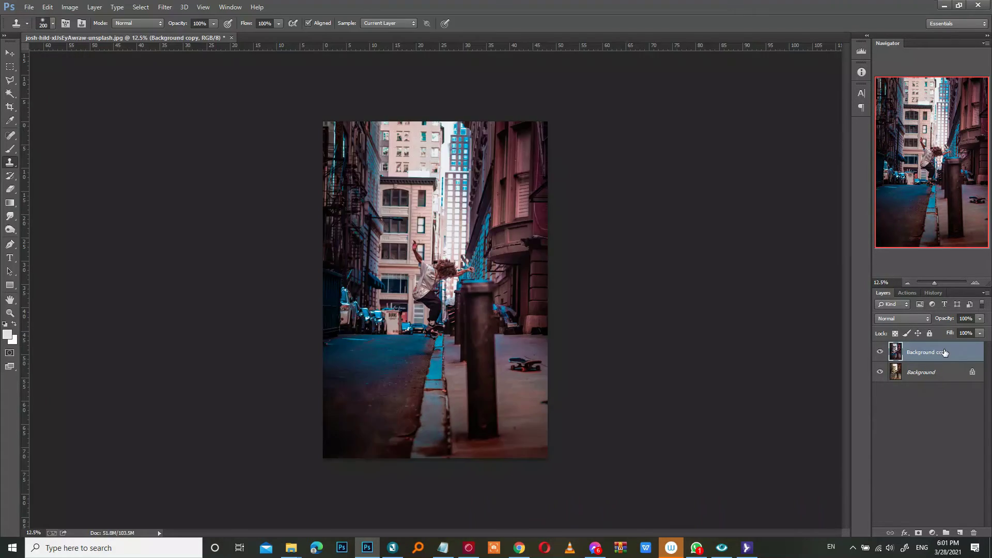
# Step: Duplicate the graded layer as Background copy 2
pyautogui.rightClick(944, 350)
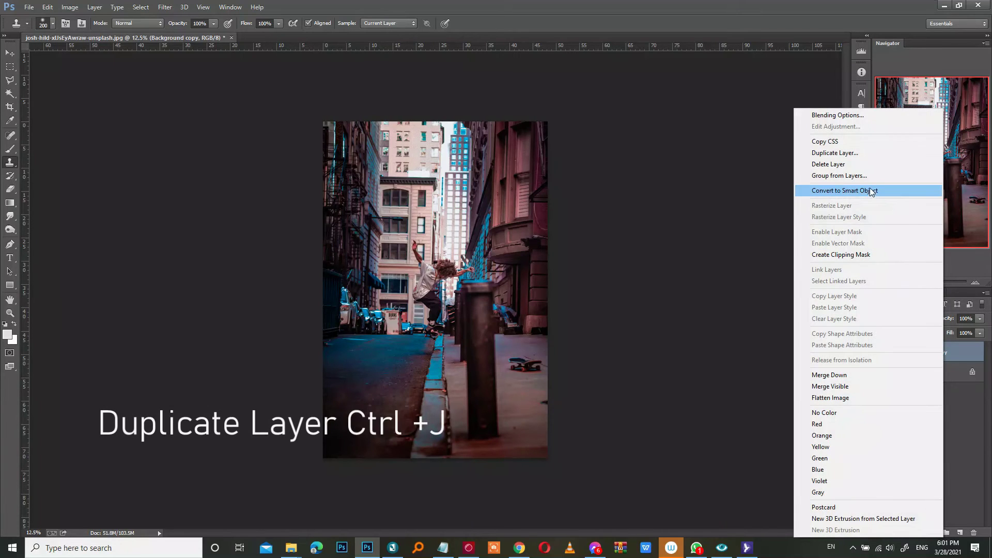
pyautogui.click(859, 152)
pyautogui.press('Return')
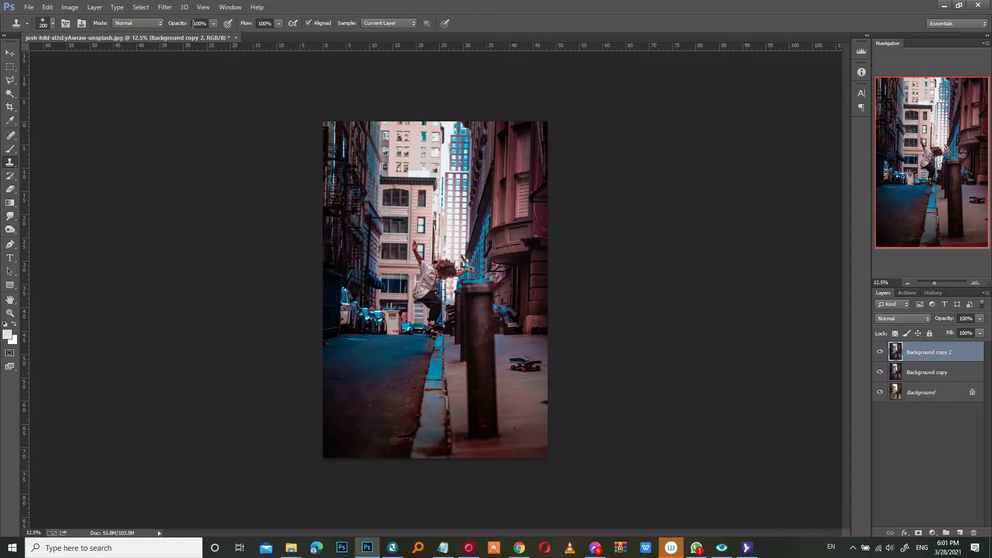
# Step: Set Background copy 2's blend mode to Soft Light
pyautogui.click(163, 7)
pyautogui.click(349, 114)
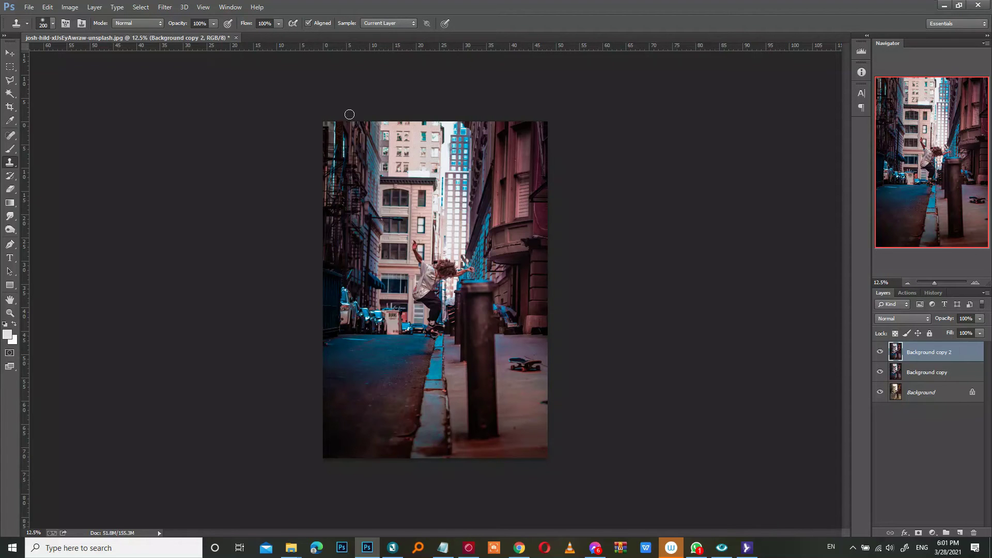
pyautogui.click(916, 321)
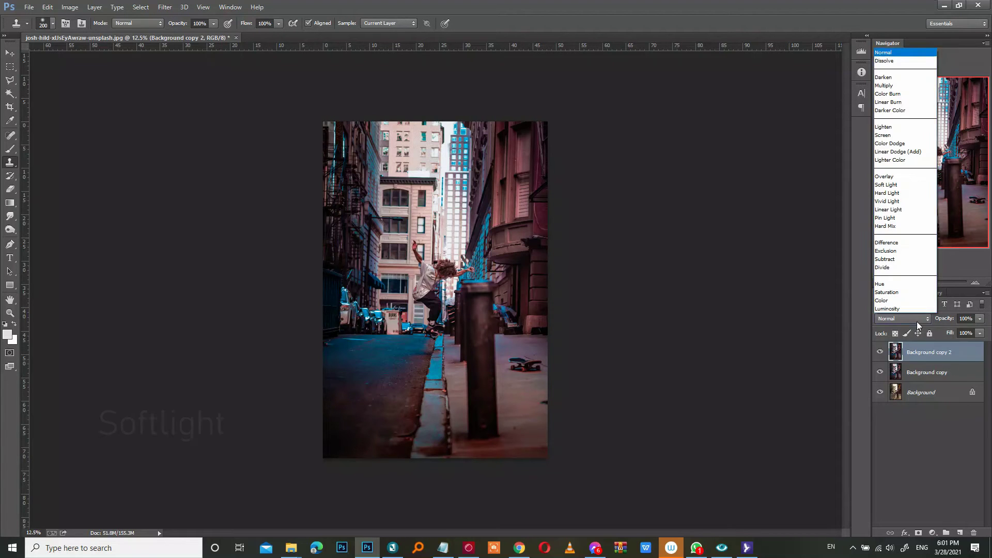
pyautogui.click(890, 185)
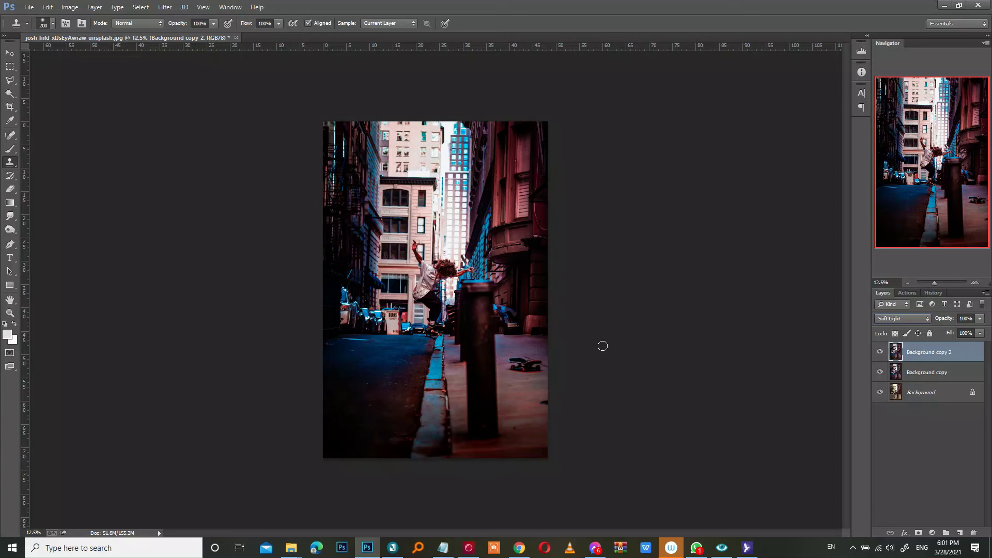
pyautogui.click(165, 7)
pyautogui.moveTo(169, 121)
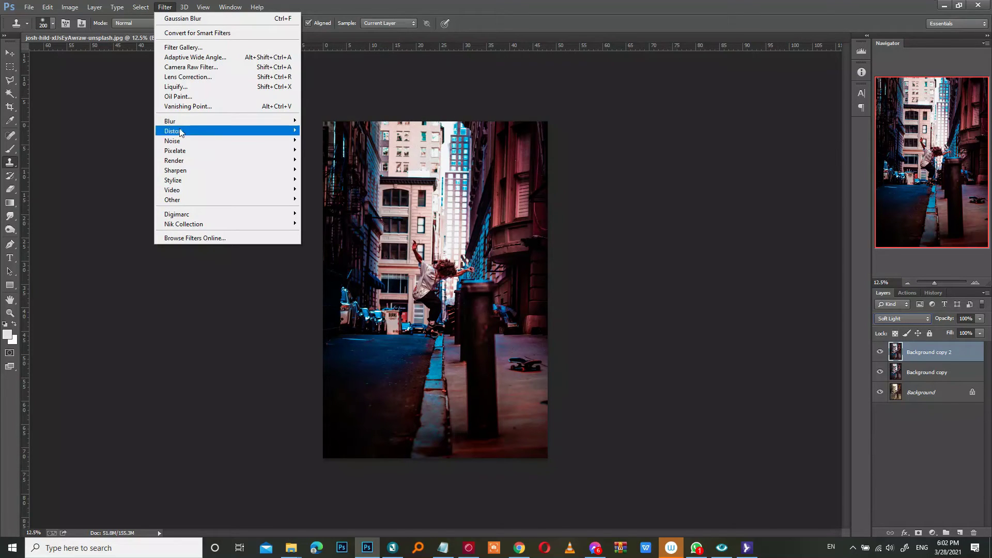
# Step: Apply an 86.3-pixel Gaussian Blur to the Soft Light copy layer
pyautogui.click(329, 193)
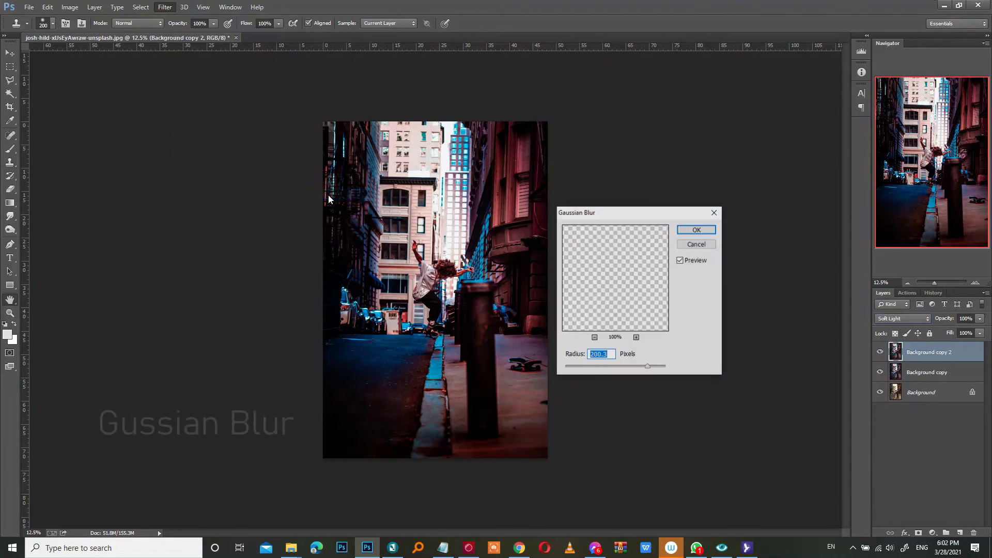
pyautogui.click(627, 366)
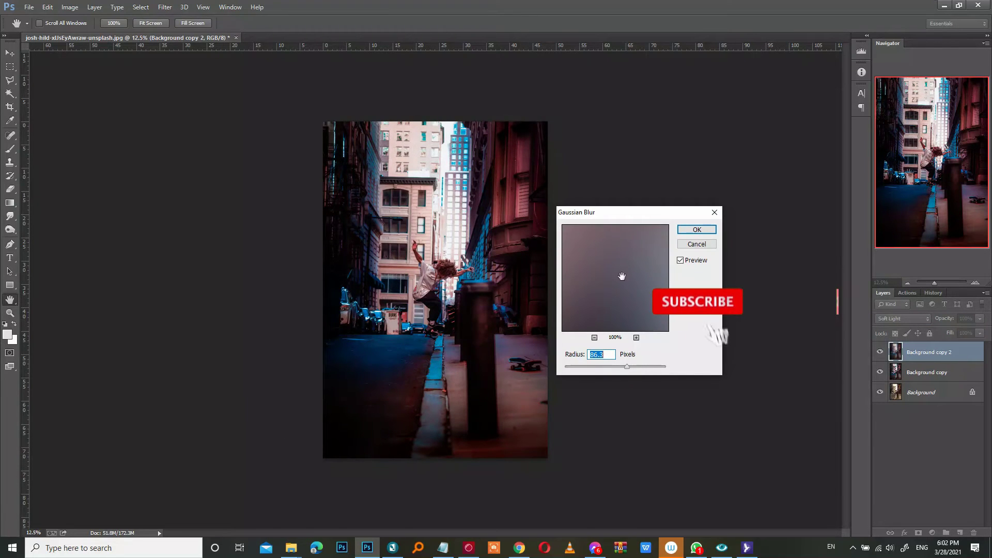
pyautogui.click(697, 231)
pyautogui.press('s')
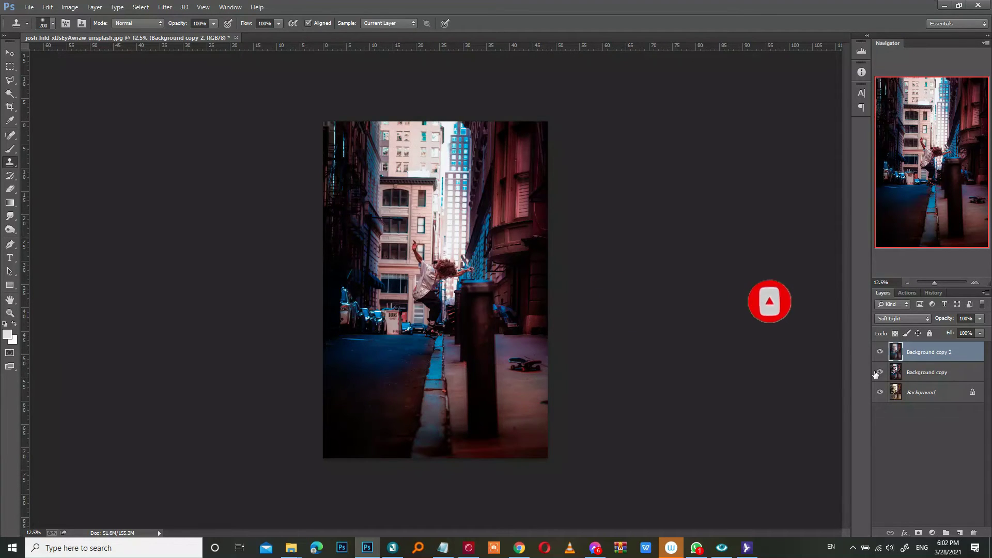
pyautogui.click(932, 532)
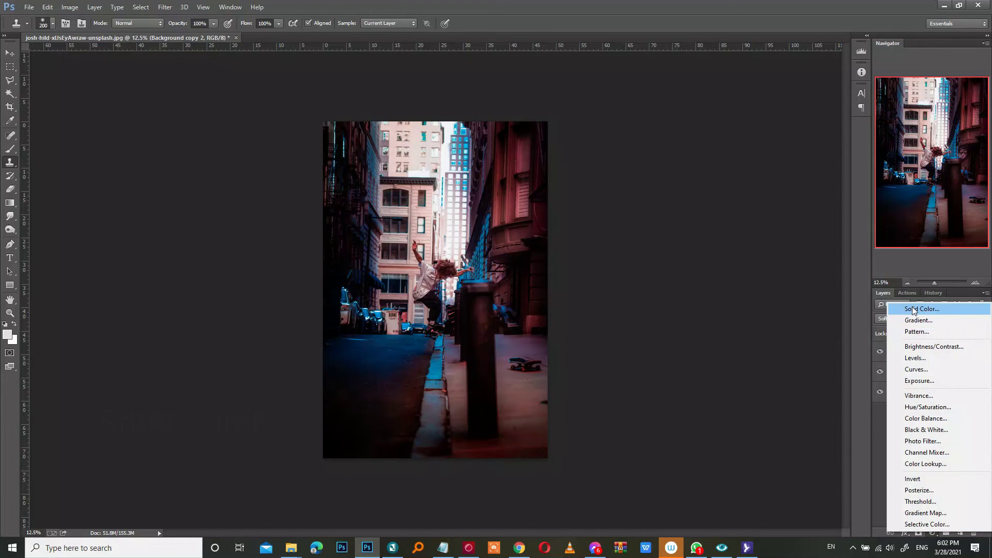
# Step: Add a purple Solid Color fill layer blended in Soft Light, toggling its visibility to compare
pyautogui.click(913, 309)
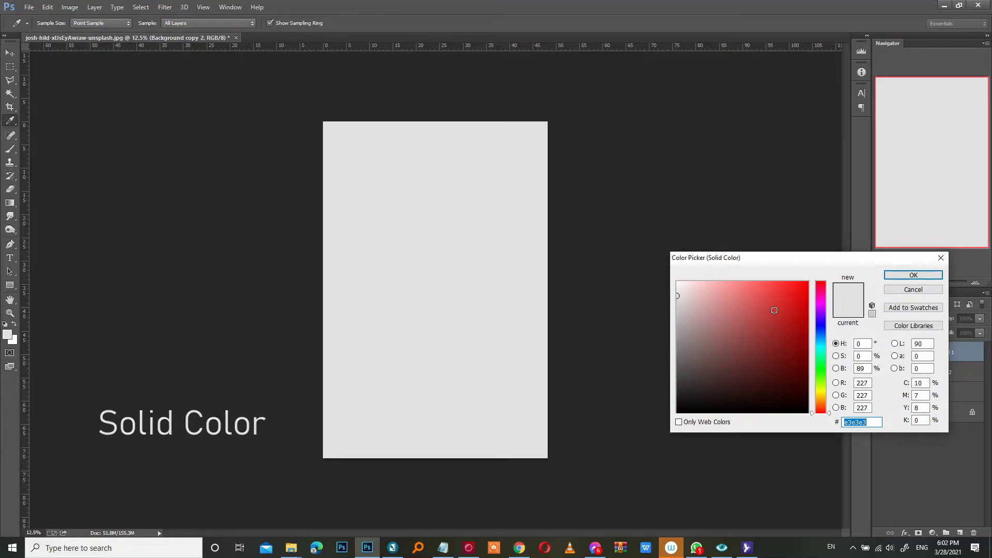
pyautogui.click(779, 323)
pyautogui.click(821, 309)
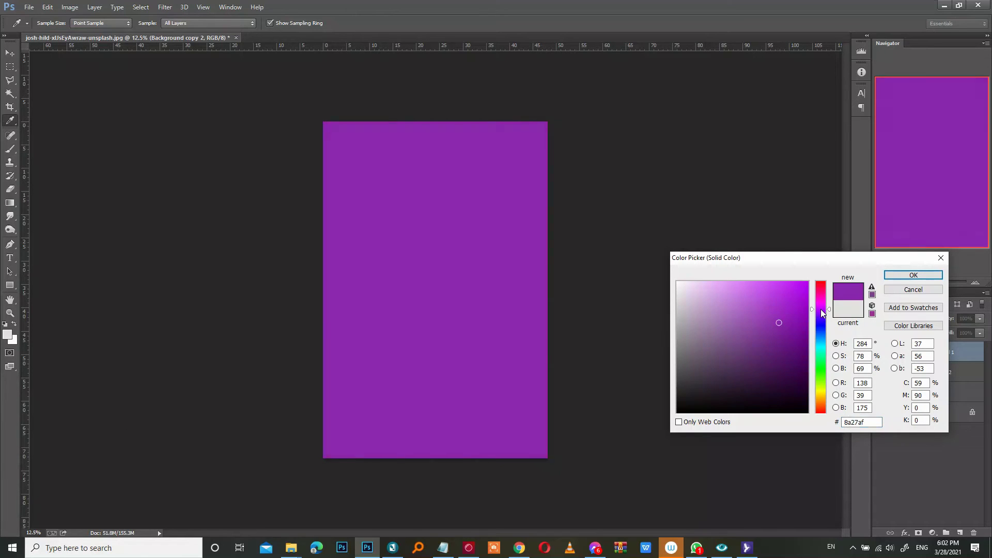
pyautogui.click(795, 313)
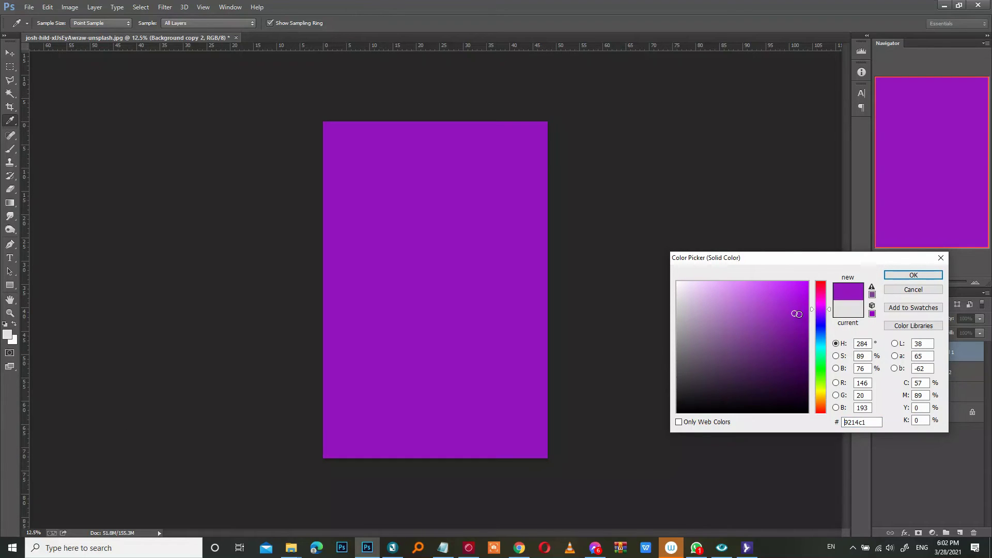
pyautogui.click(798, 336)
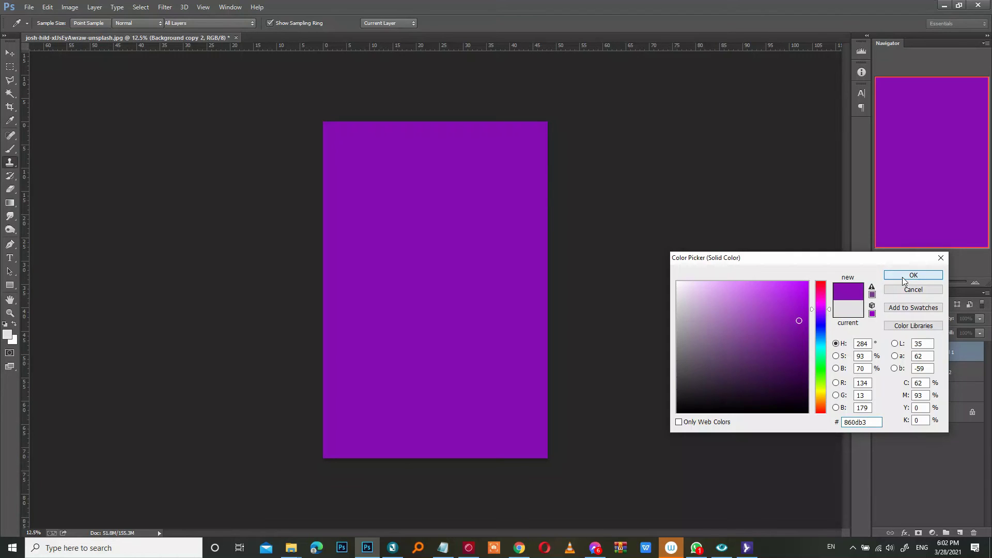
pyautogui.click(904, 277)
pyautogui.click(892, 318)
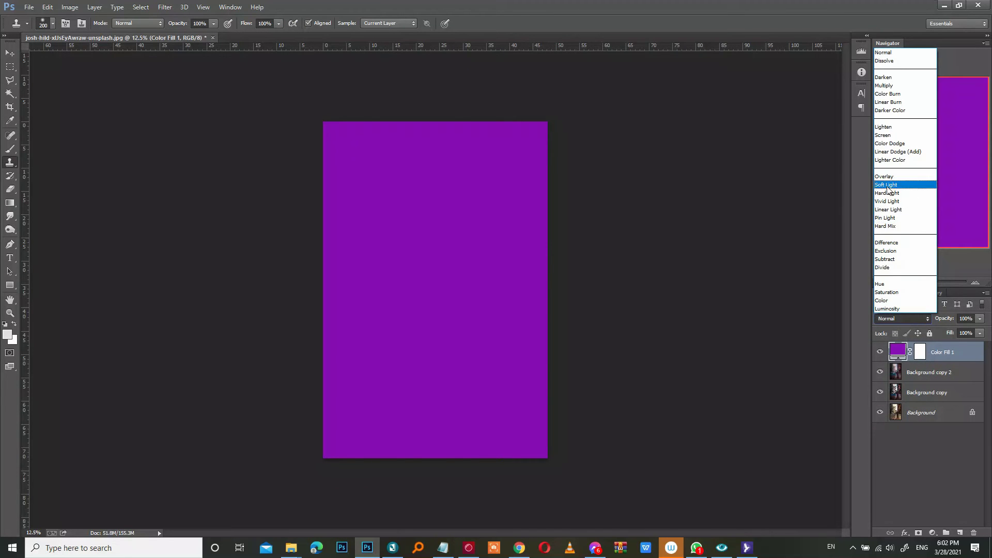
pyautogui.click(887, 188)
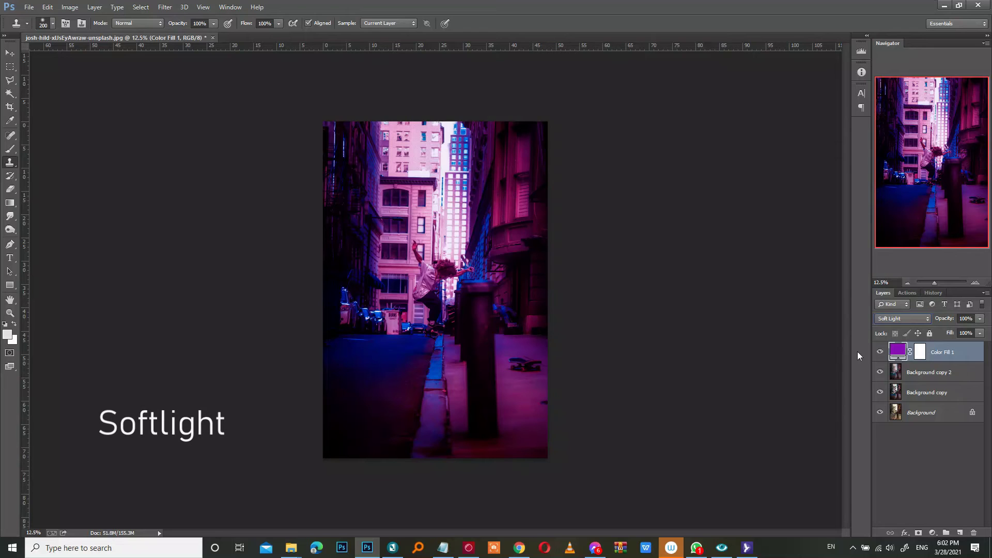
pyautogui.click(880, 353)
pyautogui.click(880, 352)
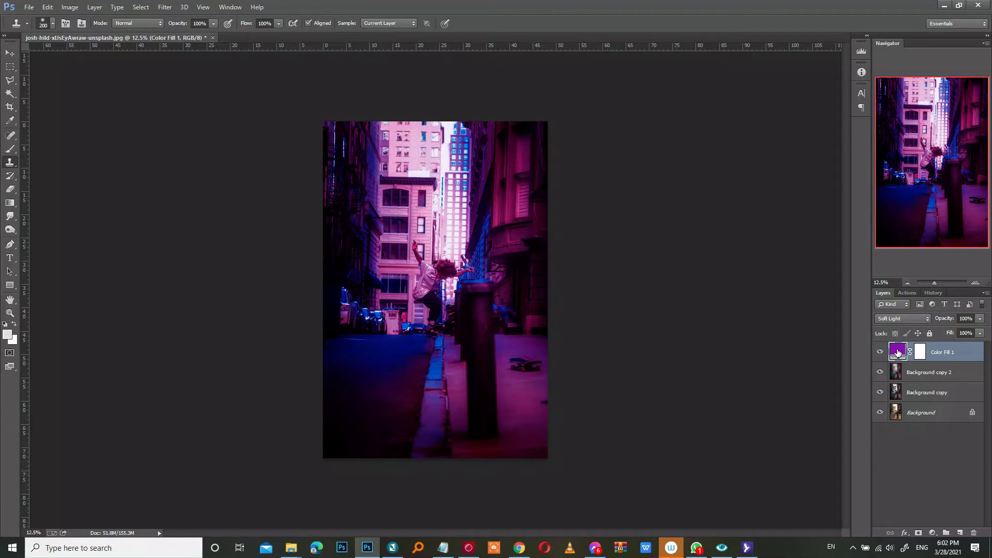
# Step: Recolour Color Fill 1 to a darker, desaturated purple (#42254d)
pyautogui.doubleClick(898, 352)
pyautogui.click(764, 335)
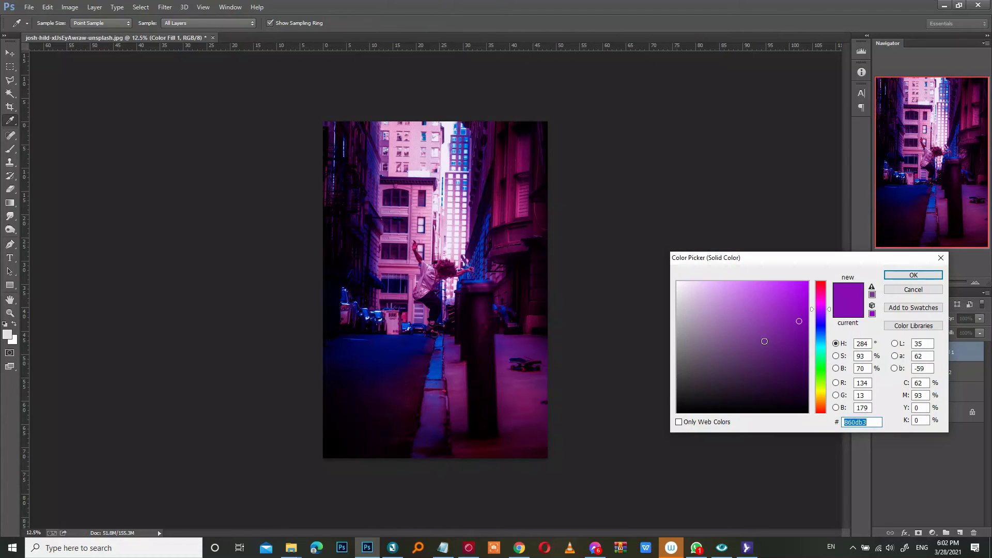
pyautogui.click(761, 350)
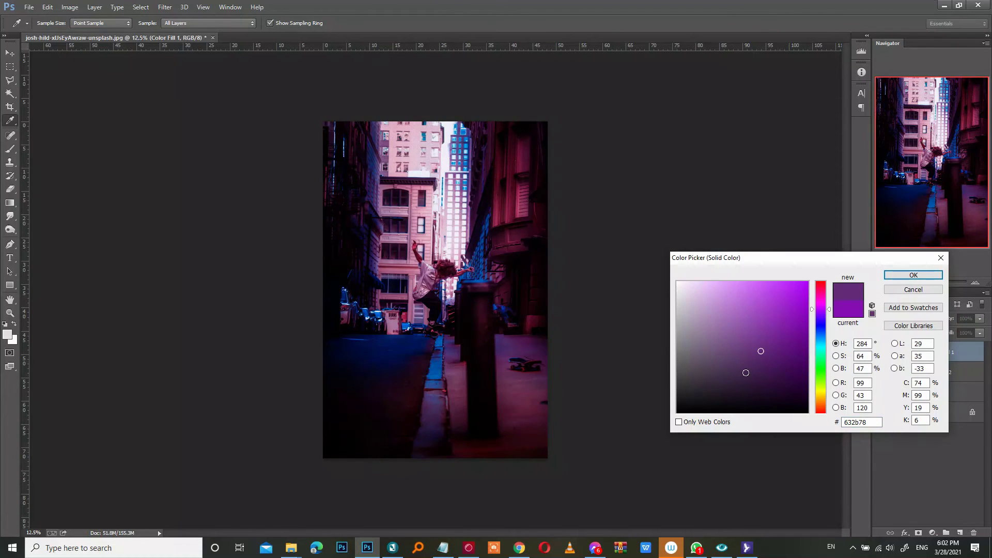
pyautogui.click(746, 372)
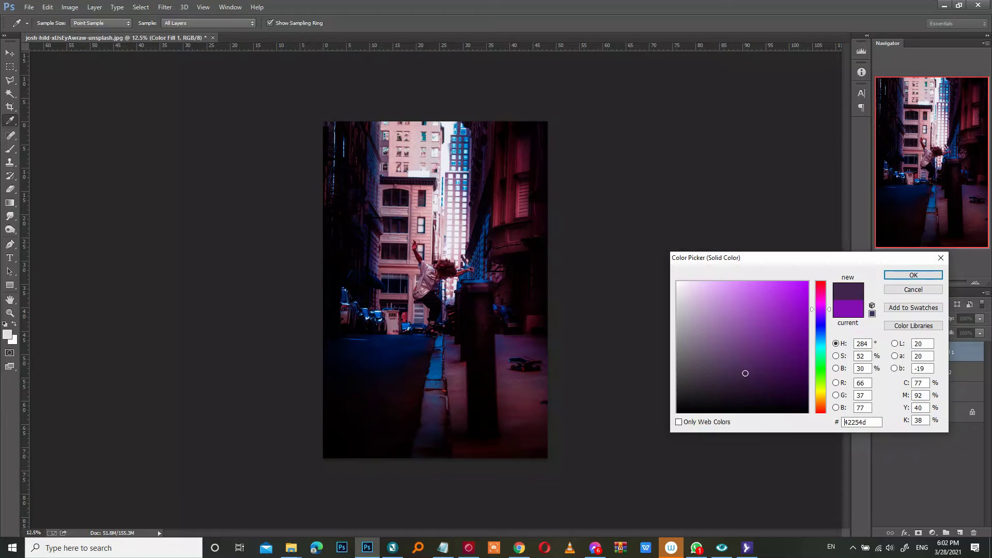
pyautogui.click(899, 275)
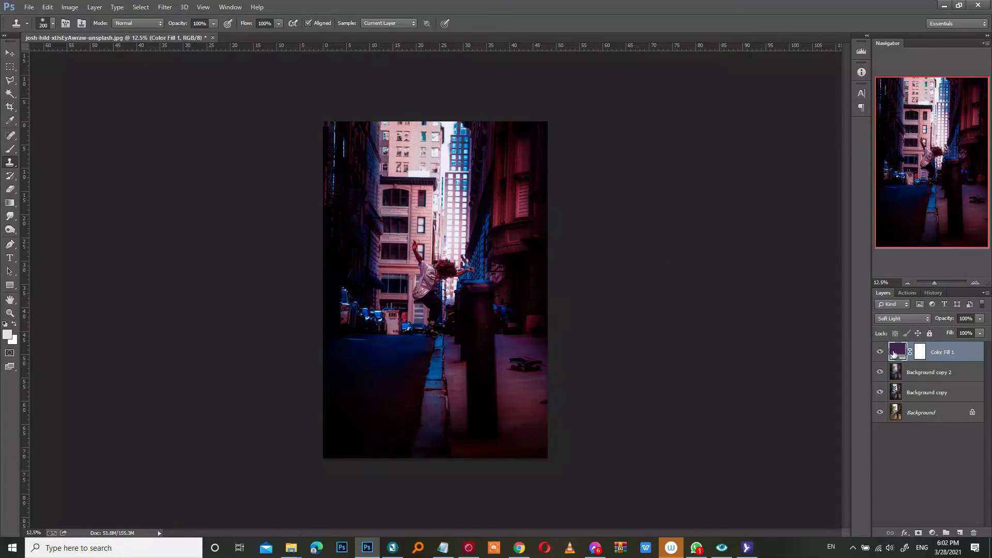
# Step: Target the Color Fill 1 mask with black foreground and a soft round brush
pyautogui.click(919, 353)
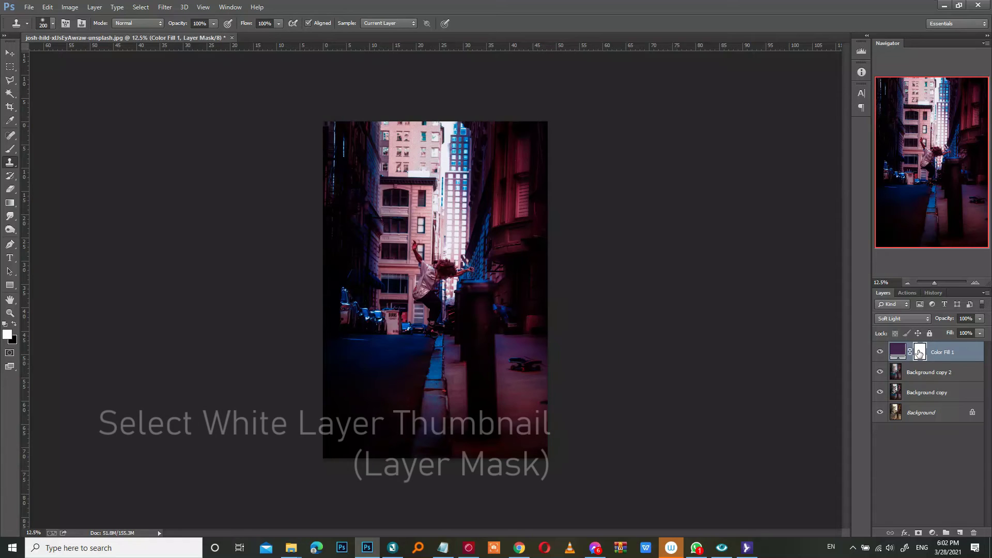
pyautogui.click(15, 323)
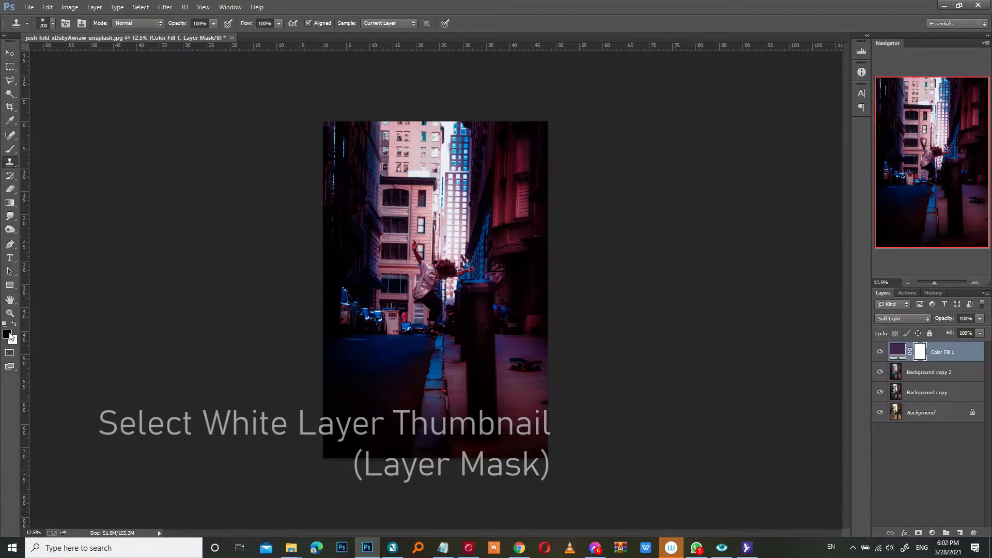
pyautogui.click(8, 149)
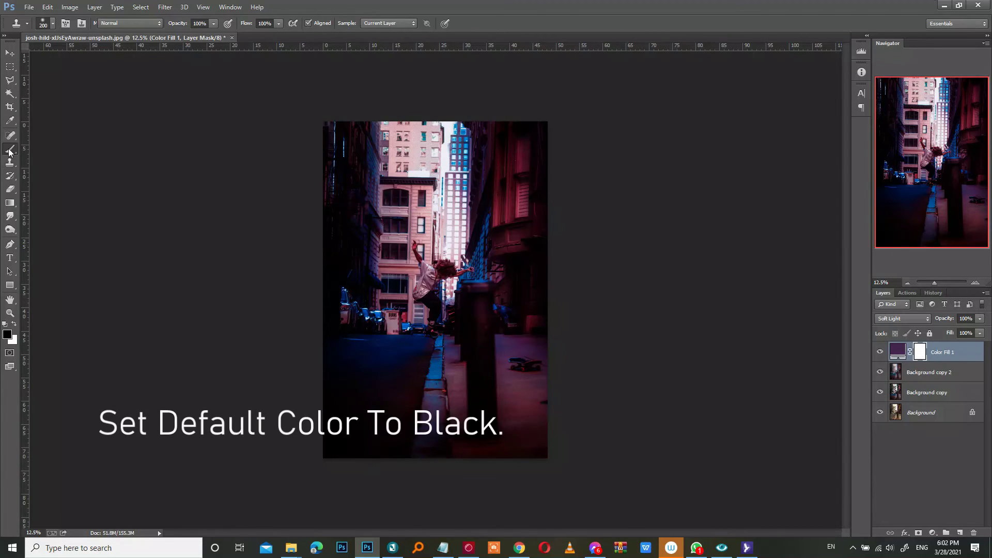
pyautogui.click(54, 23)
pyautogui.click(55, 103)
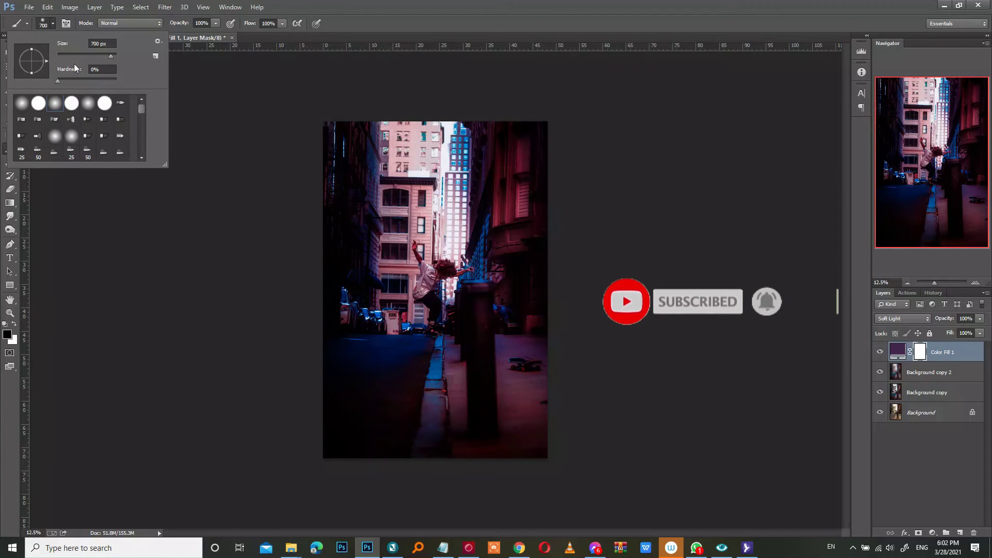
pyautogui.press('Return')
# Step: Set brush opacity to 30% and paint the purple tint off the skater, checking the result
pyautogui.click(212, 23)
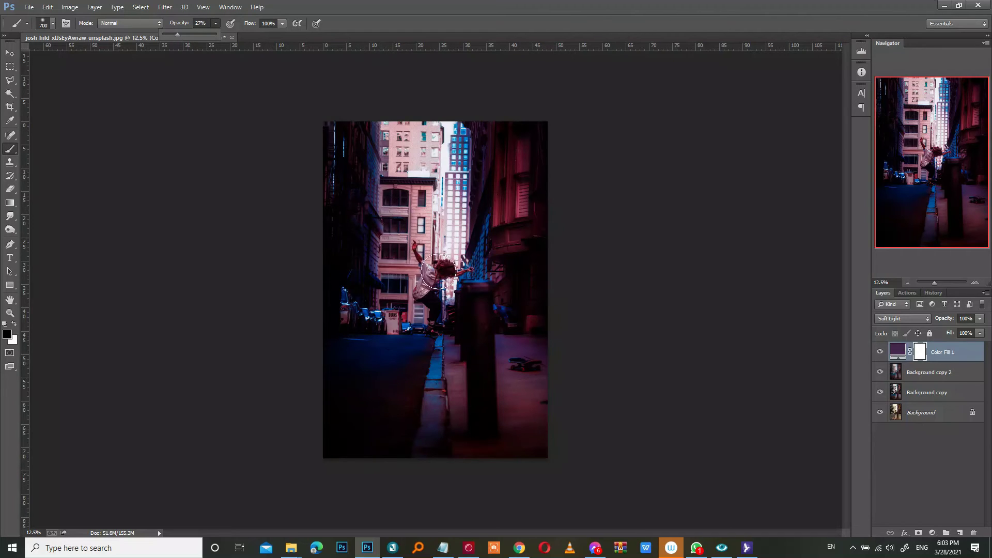
pyautogui.click(201, 24)
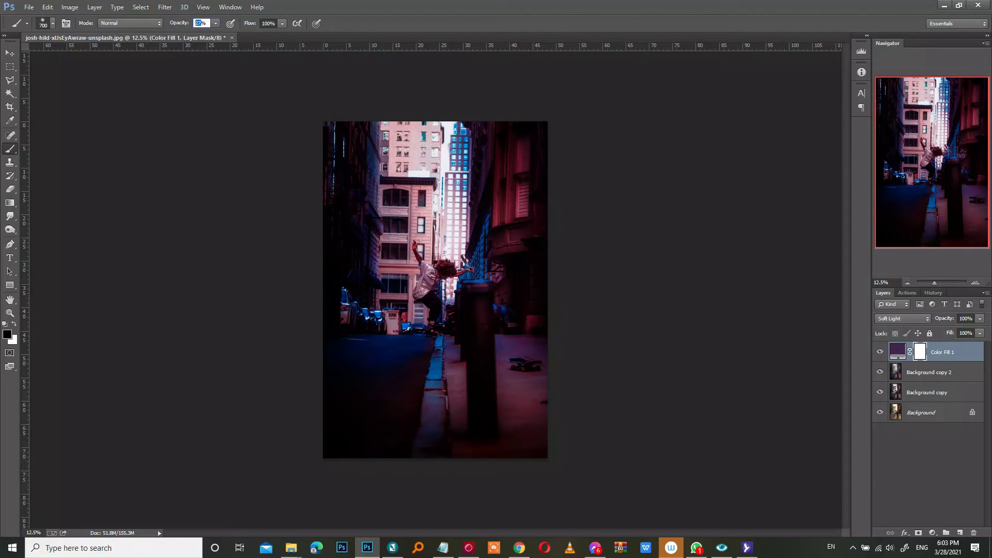
pyautogui.write('3')
pyautogui.press('Return')
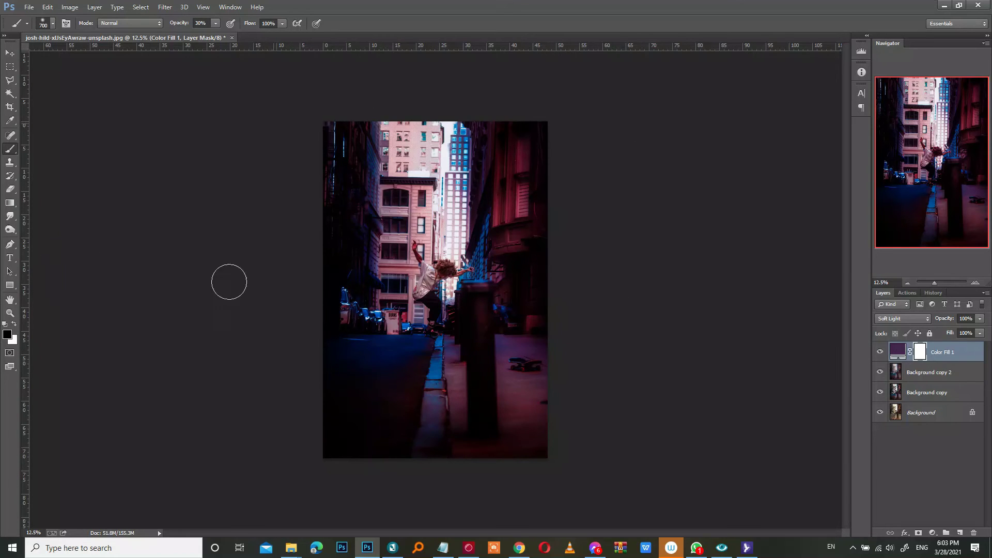
pyautogui.click(443, 267)
pyautogui.click(880, 351)
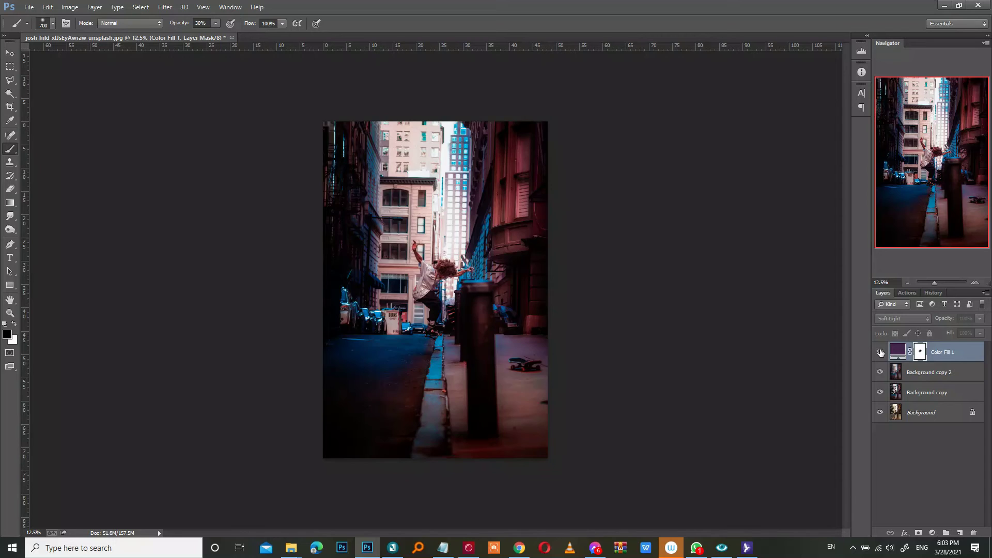
pyautogui.click(879, 352)
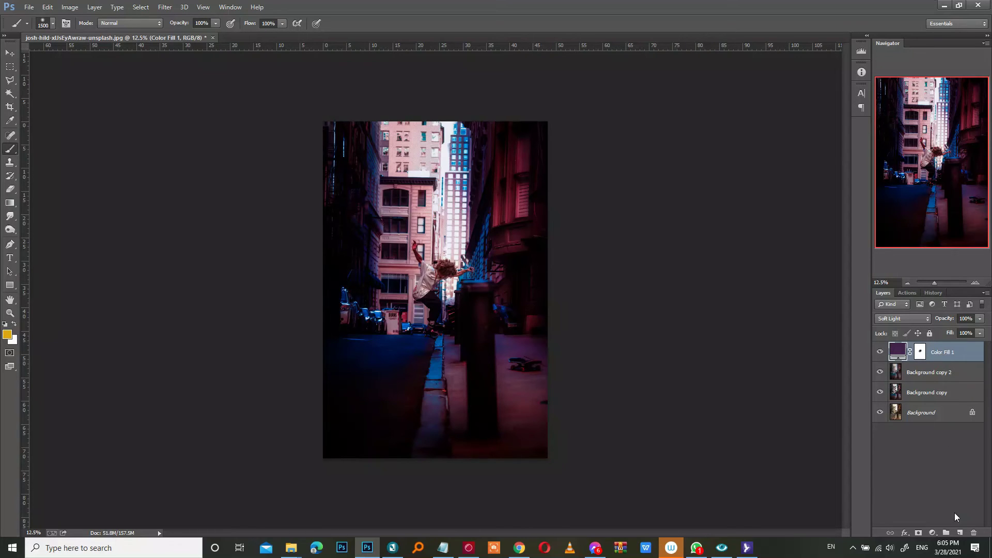
# Step: Add a new empty layer and set the foreground colour to bright orange
pyautogui.click(959, 532)
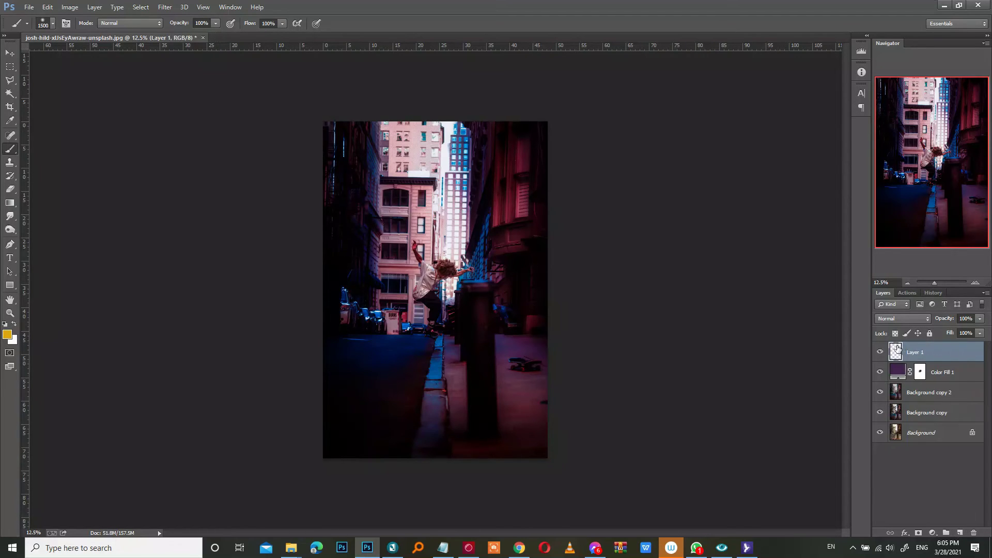
pyautogui.click(7, 336)
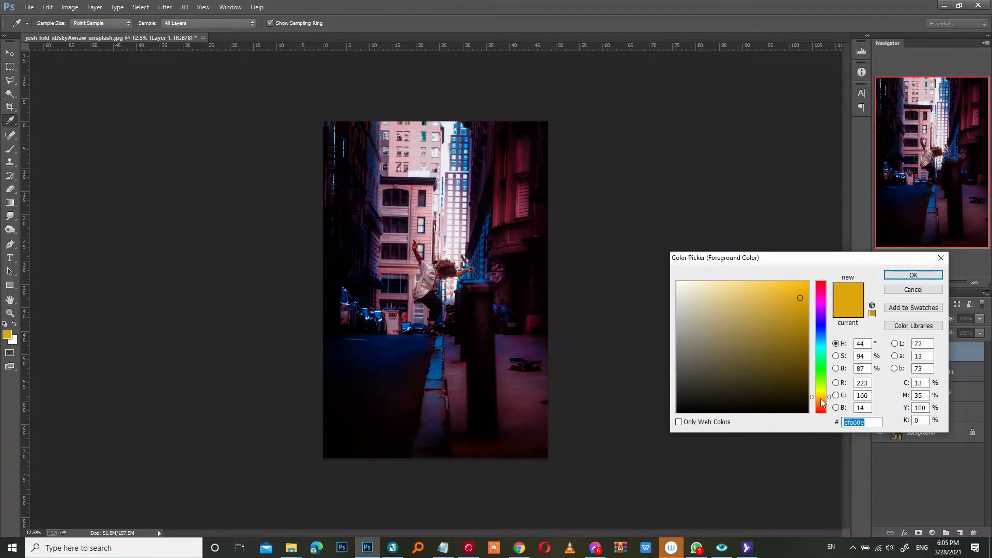
pyautogui.moveTo(823, 403); pyautogui.dragTo(823, 407)
pyautogui.moveTo(800, 298); pyautogui.dragTo(809, 280)
pyautogui.click(903, 279)
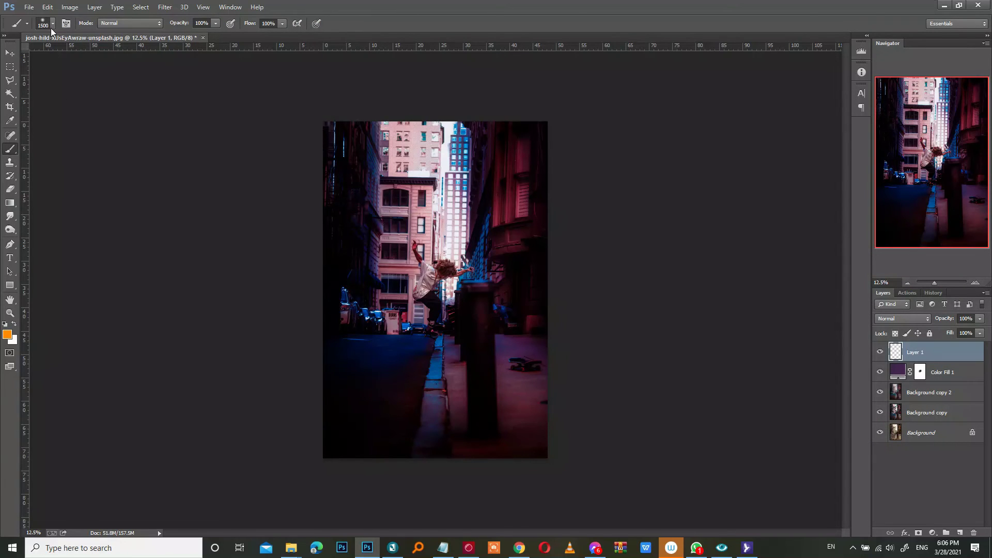
# Step: Paint orange glow from the skater up the sky gap, then choose Soft Light blending
pyautogui.click(53, 23)
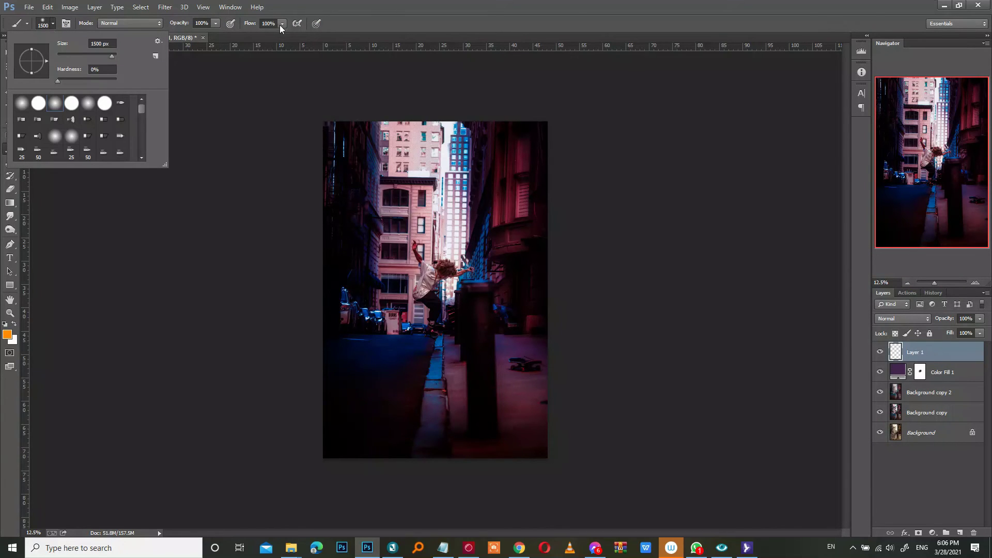
pyautogui.click(219, 25)
pyautogui.rightClick(14, 151)
pyautogui.click(51, 147)
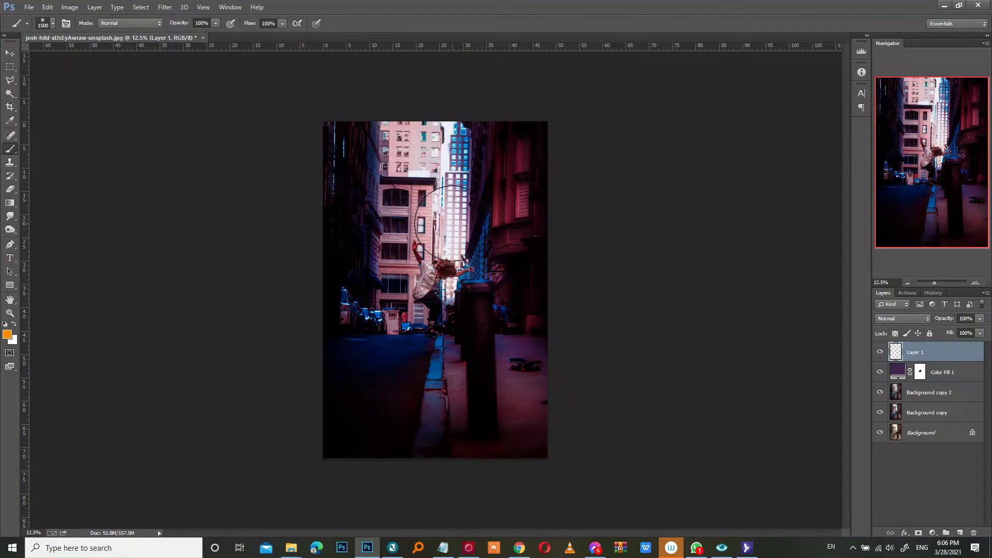
pyautogui.moveTo(449, 238)
pyautogui.mouseDown()
pyautogui.moveTo(413, 117)
pyautogui.moveTo(443, 177)
pyautogui.mouseUp()
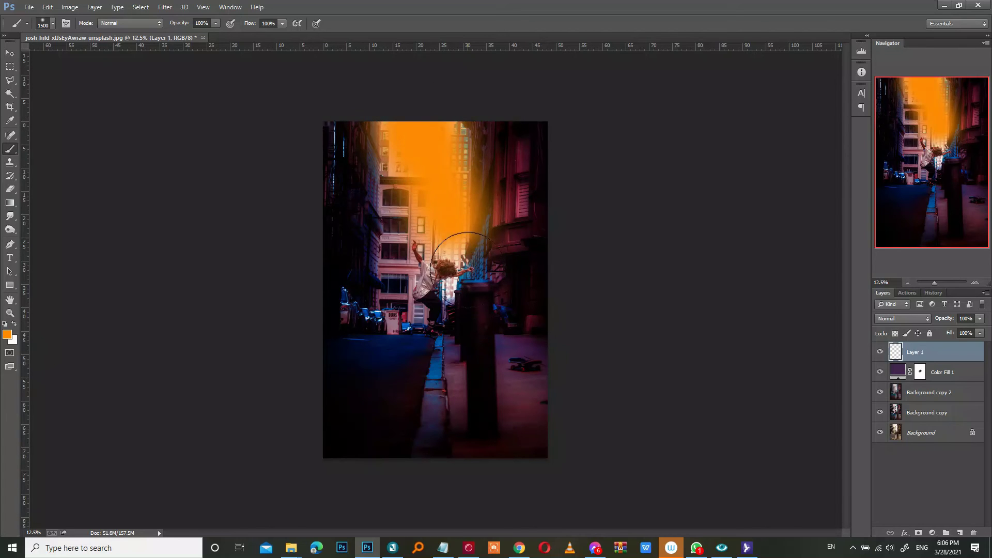
pyautogui.press('[')
pyautogui.press('[')
pyautogui.press('[')
pyautogui.press('[')
pyautogui.press('[')
pyautogui.press('[')
pyautogui.moveTo(449, 258); pyautogui.dragTo(457, 298)
pyautogui.click(456, 300)
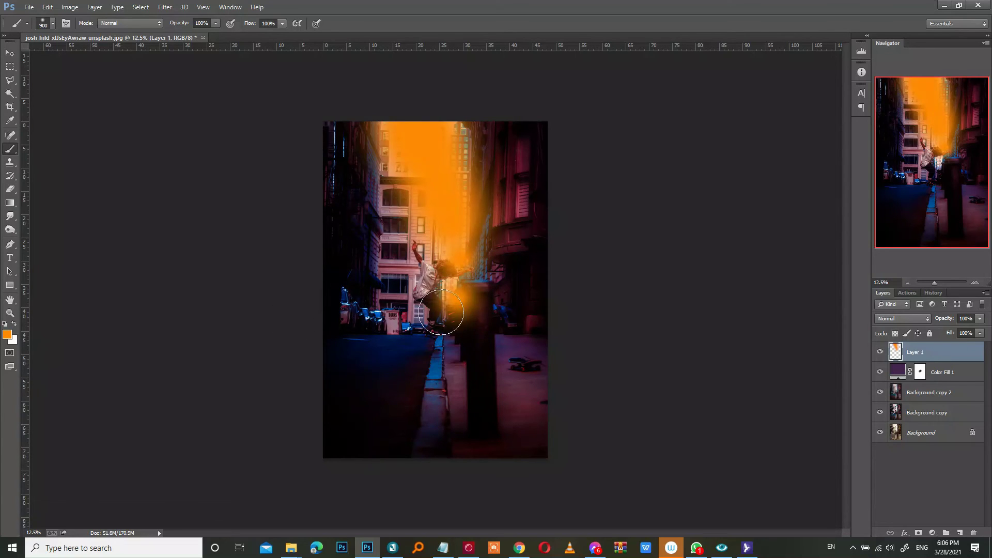
pyautogui.click(906, 318)
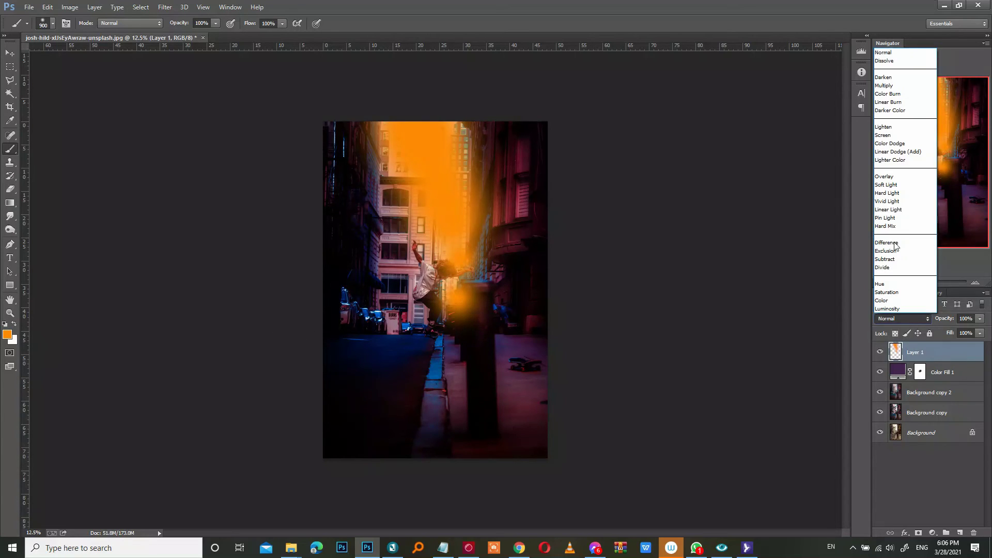
pyautogui.click(897, 184)
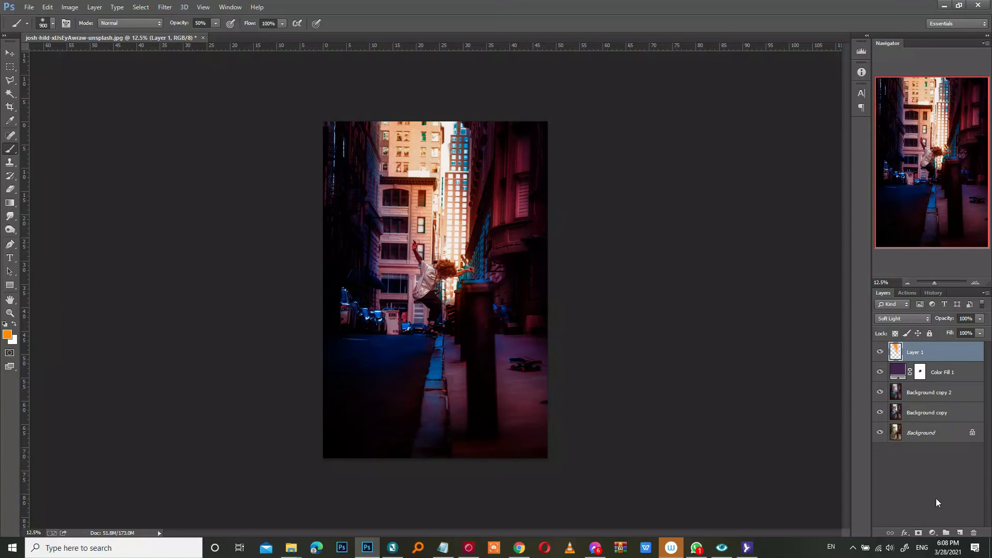
# Step: Add a new Solid Color fill layer in deep indigo purple (#2b0680)
pyautogui.click(959, 532)
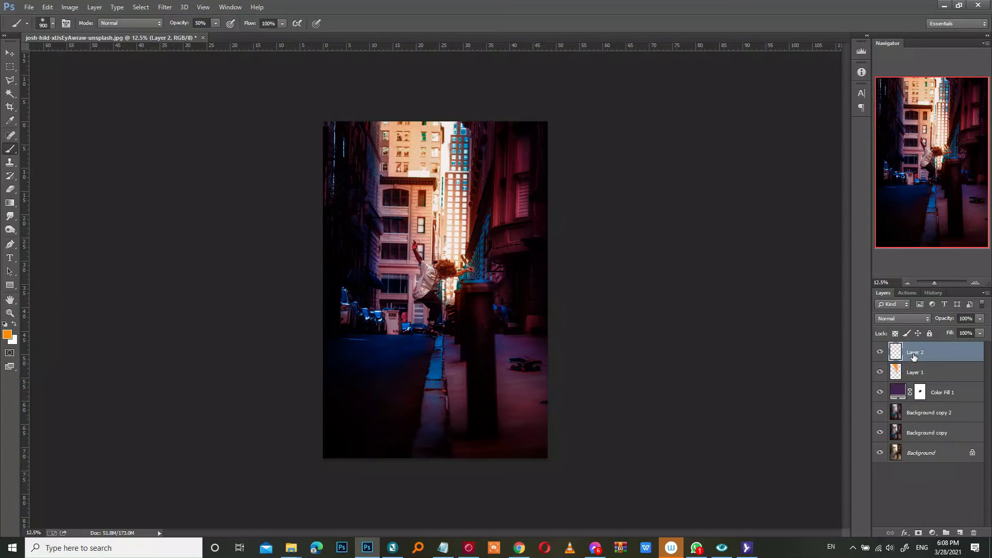
pyautogui.press('Delete')
pyautogui.click(932, 533)
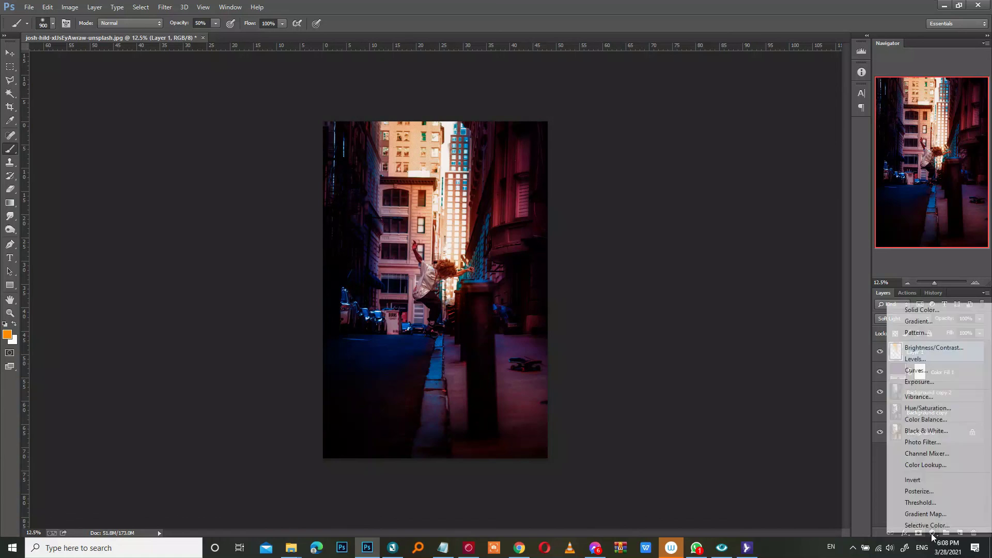
pyautogui.click(924, 311)
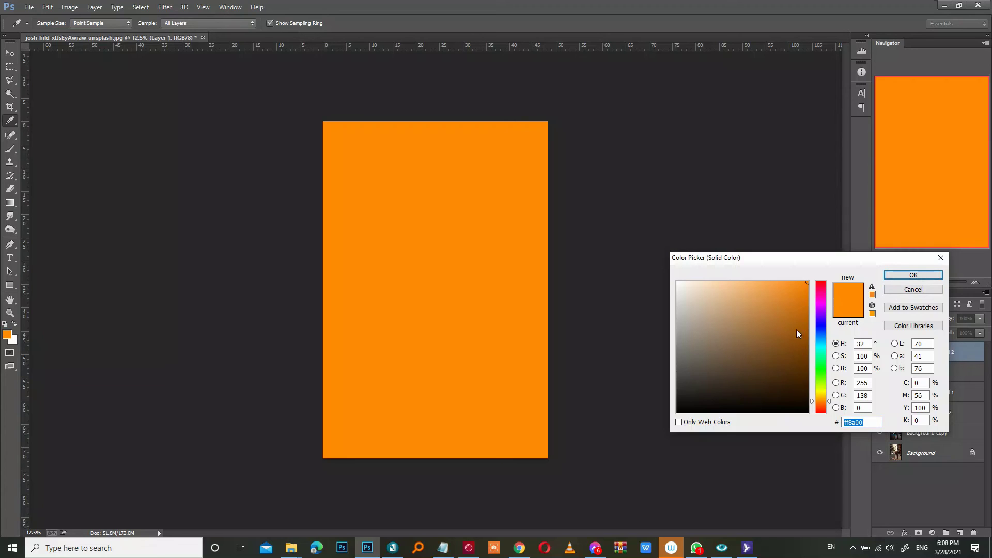
pyautogui.click(822, 331)
pyautogui.click(806, 346)
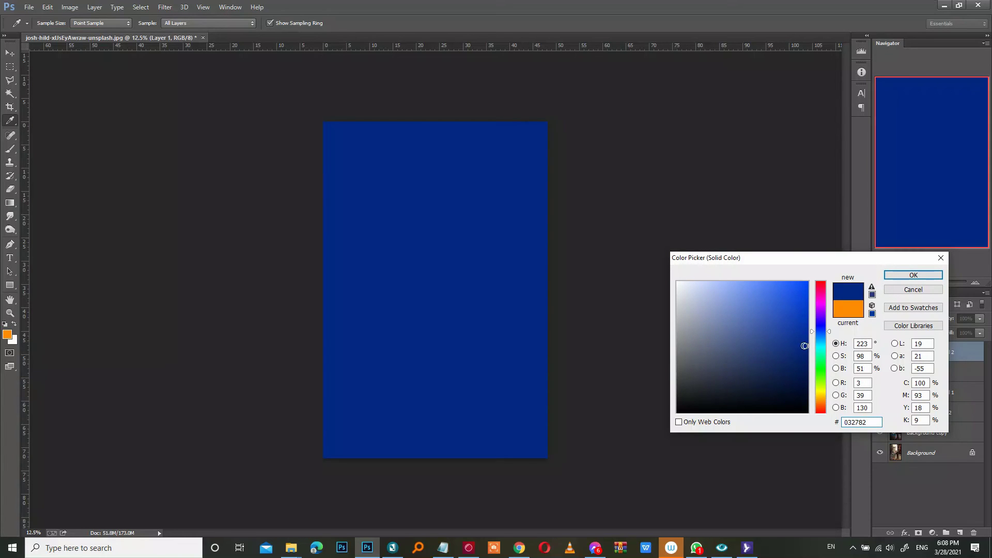
pyautogui.moveTo(805, 345); pyautogui.dragTo(802, 347)
pyautogui.click(821, 315)
pyautogui.click(820, 318)
pyautogui.click(894, 274)
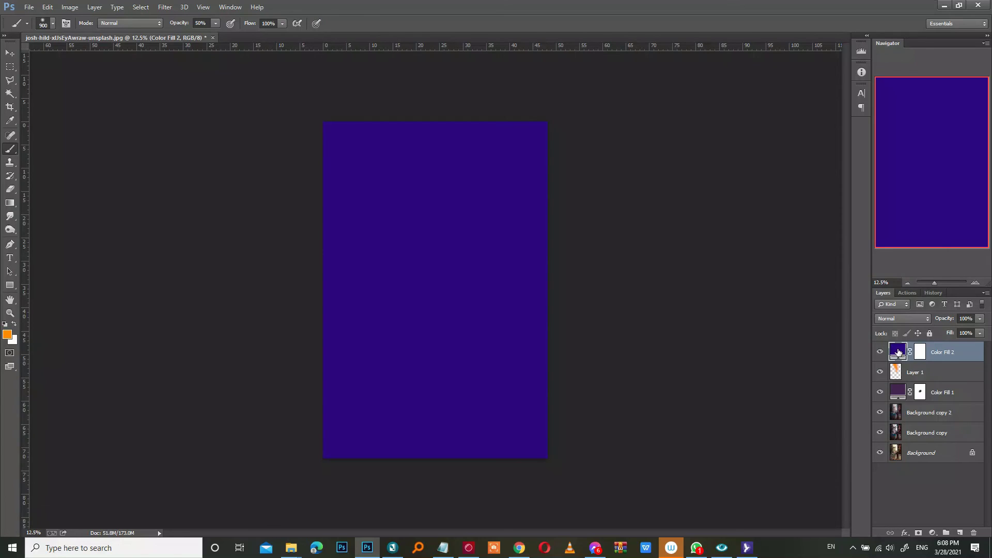
# Step: Blend Color Fill 2 in Soft Light and lower its opacity to about 81%
pyautogui.doubleClick(898, 353)
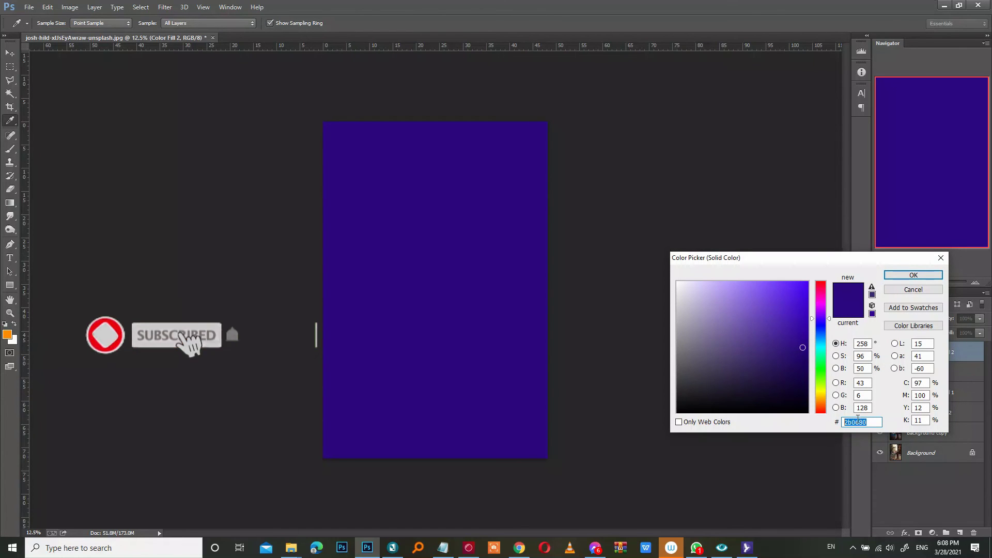
pyautogui.click(914, 275)
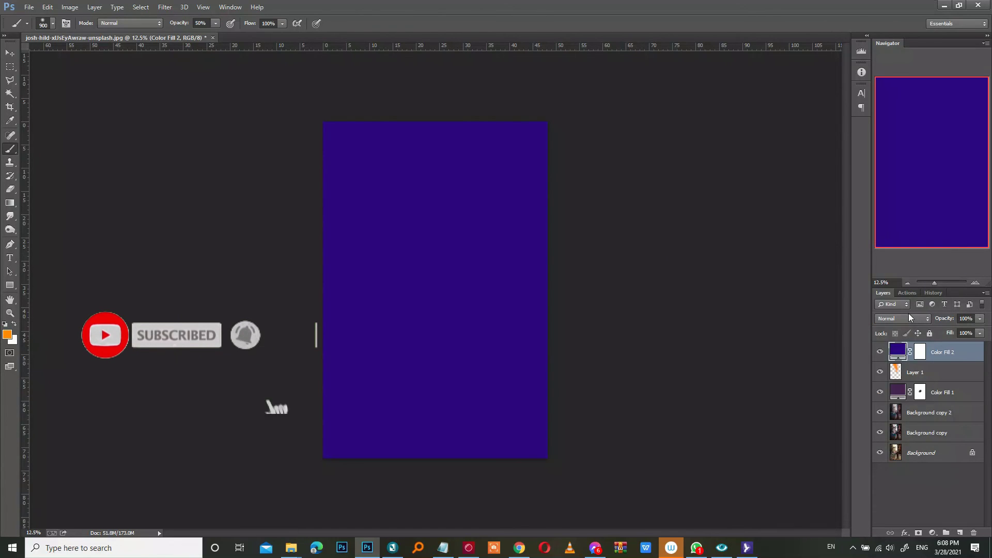
pyautogui.click(909, 318)
pyautogui.click(882, 187)
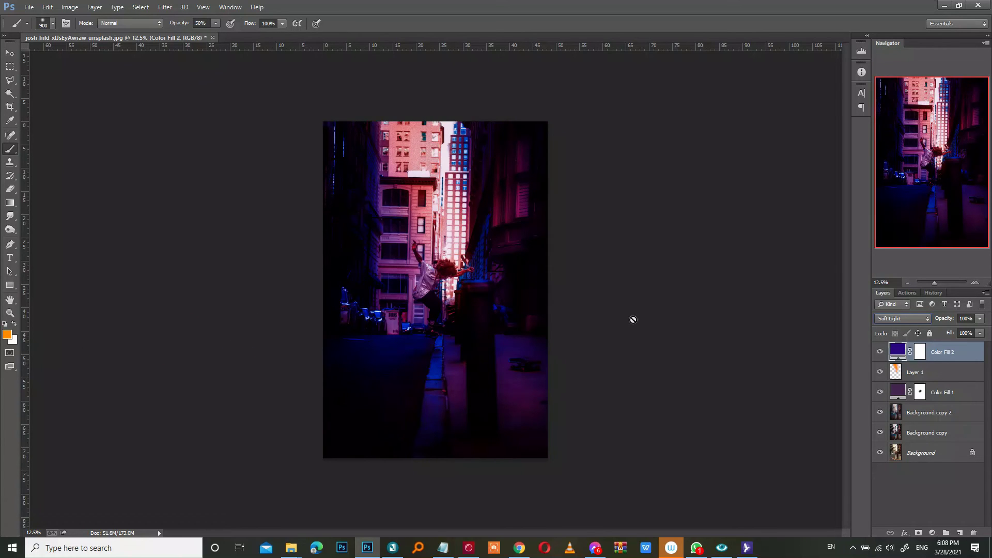
pyautogui.click(979, 319)
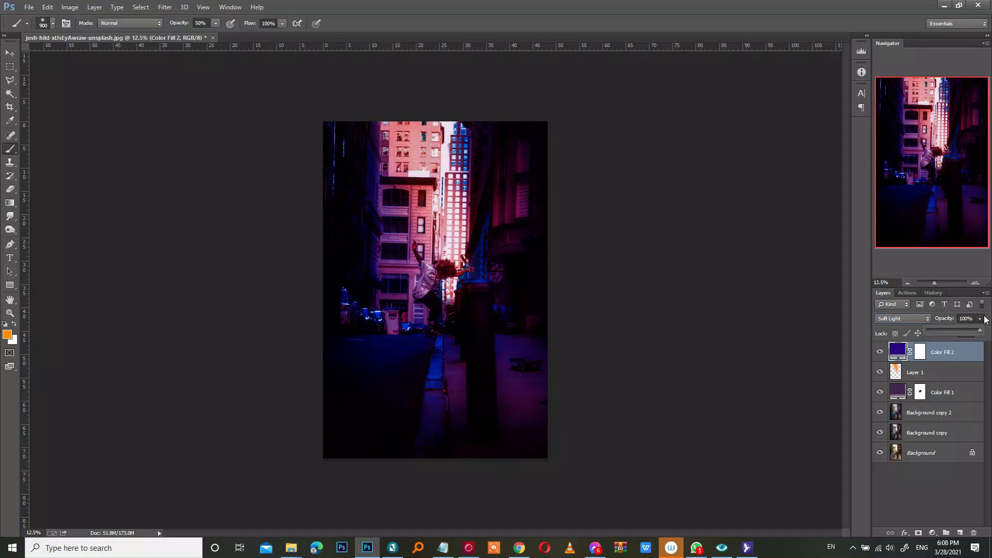
pyautogui.moveTo(970, 333); pyautogui.dragTo(967, 332)
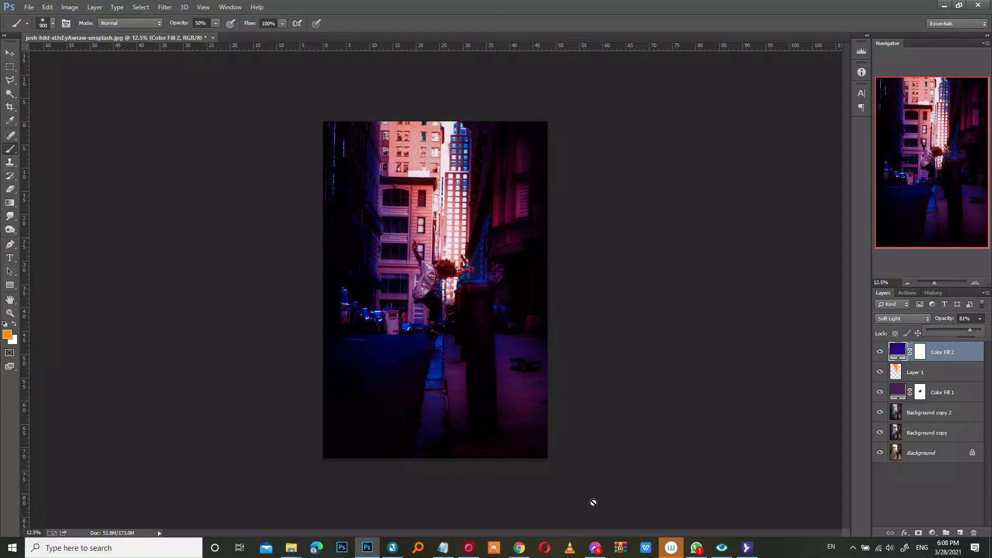
# Step: Group the grading layers into Group 1, compare before/after, and set the group to 93% opacity
pyautogui.rightClick(942, 435)
pyautogui.keyDown('shift'); pyautogui.click(924, 344); pyautogui.keyUp('shift')
pyautogui.hotkey('ctrl', 'g')
pyautogui.click(879, 348)
pyautogui.doubleClick(880, 347)
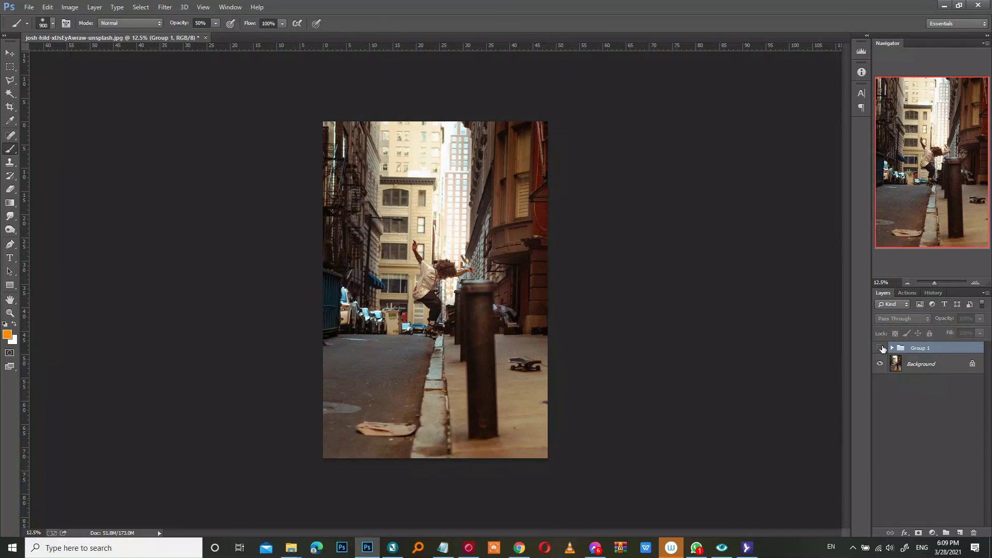
pyautogui.click(880, 348)
pyautogui.click(980, 318)
pyautogui.moveTo(980, 333); pyautogui.dragTo(977, 332)
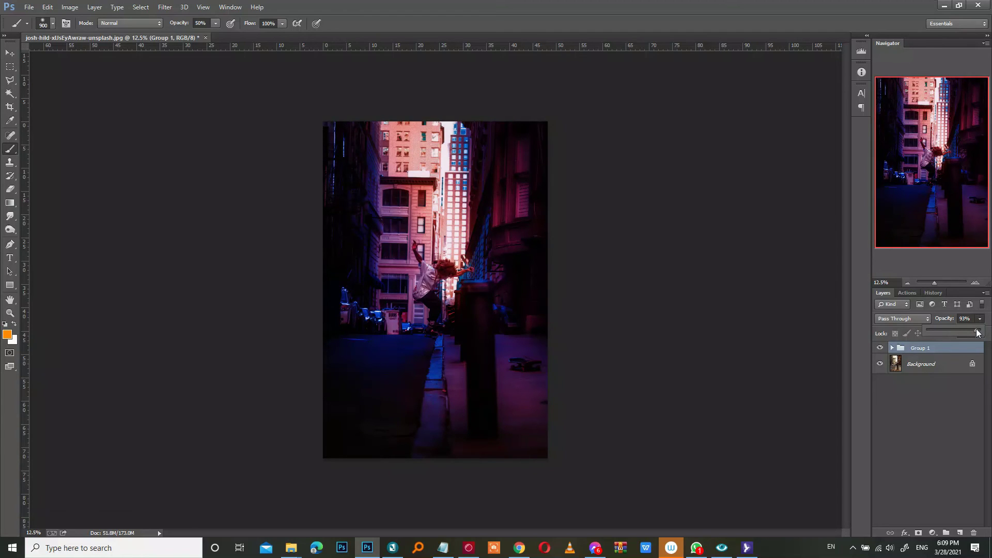
pyautogui.click(12, 260)
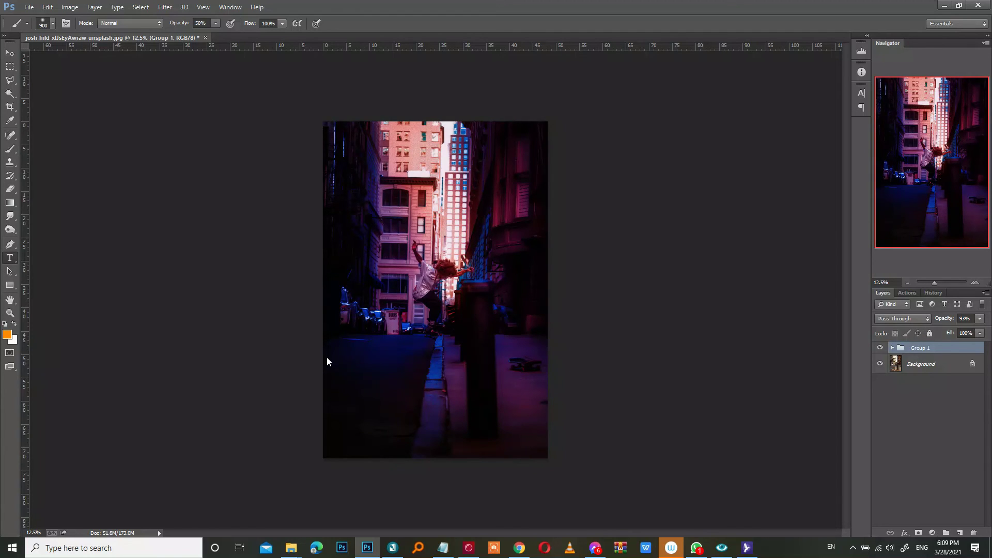
# Step: Start a text layer on the road set to 72 pt Sonic XBd BT in light peach
pyautogui.click(387, 384)
pyautogui.click(216, 24)
pyautogui.click(205, 199)
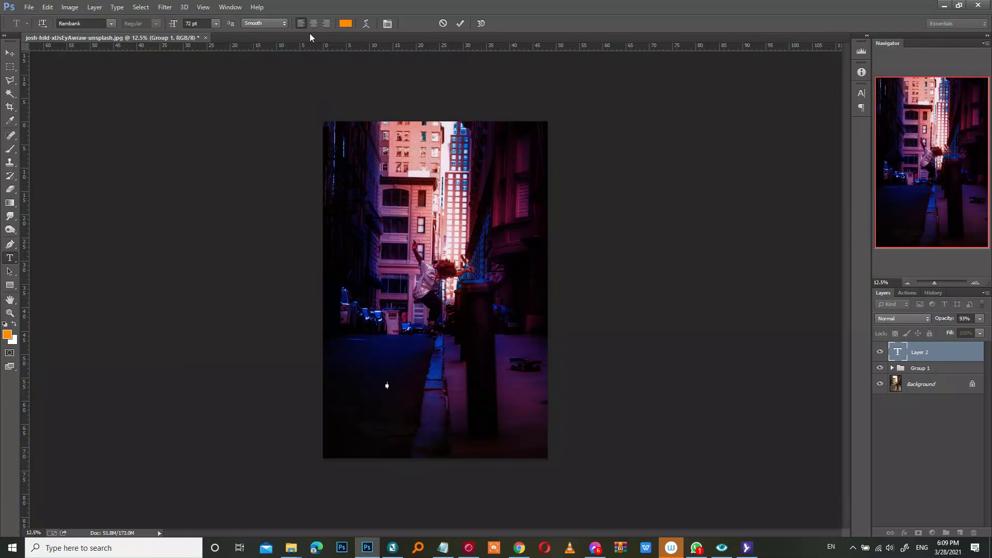
pyautogui.click(345, 23)
pyautogui.click(696, 295)
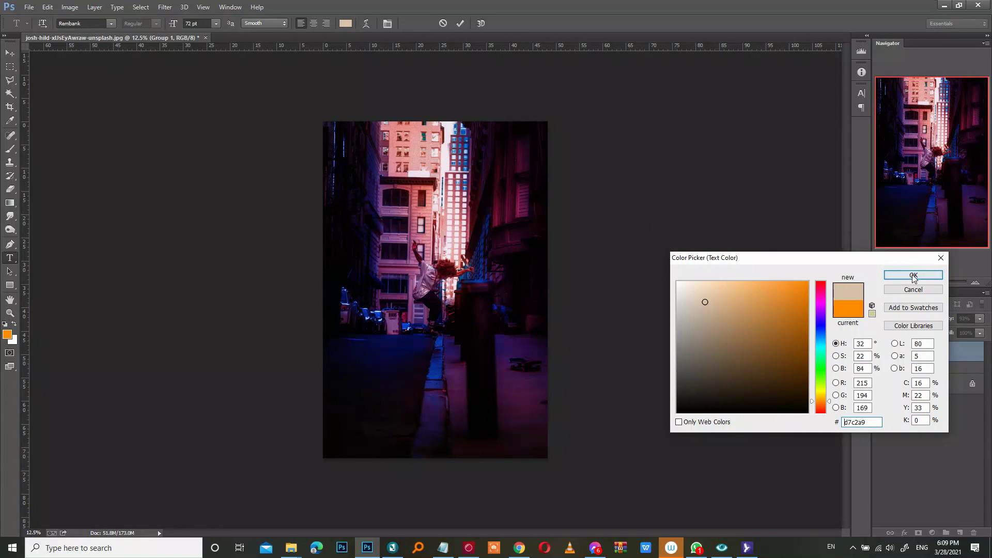
pyautogui.click(915, 275)
pyautogui.click(110, 24)
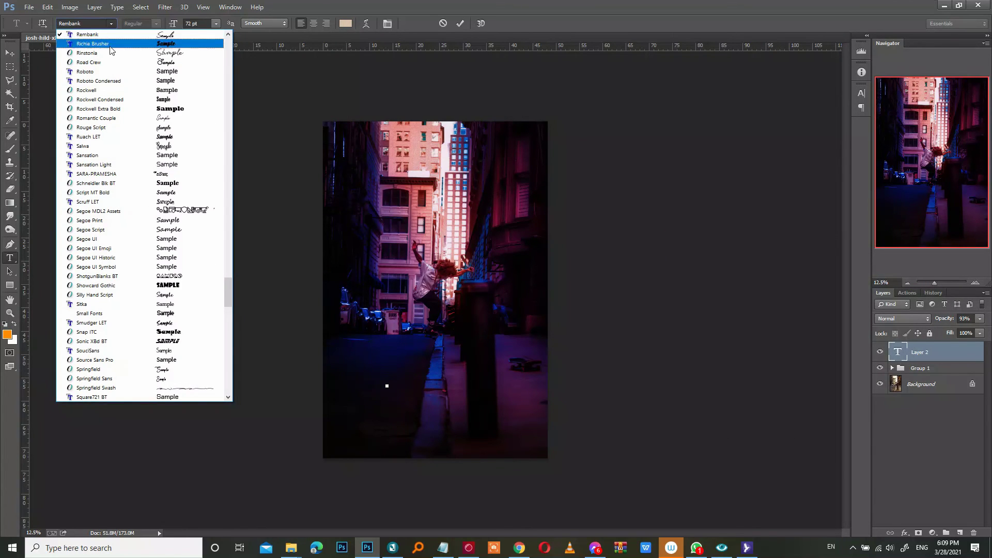
pyautogui.click(90, 341)
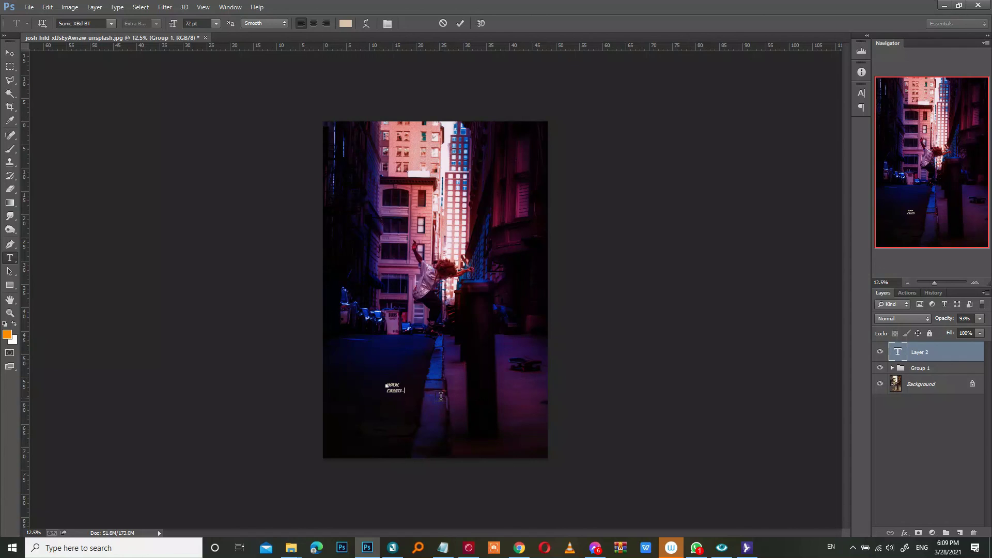
# Step: Commit the WOW CREATIONS text, enlarge it, and move it onto the road at lower left
pyautogui.hotkey('ctrl', 'Return')
pyautogui.click(177, 26)
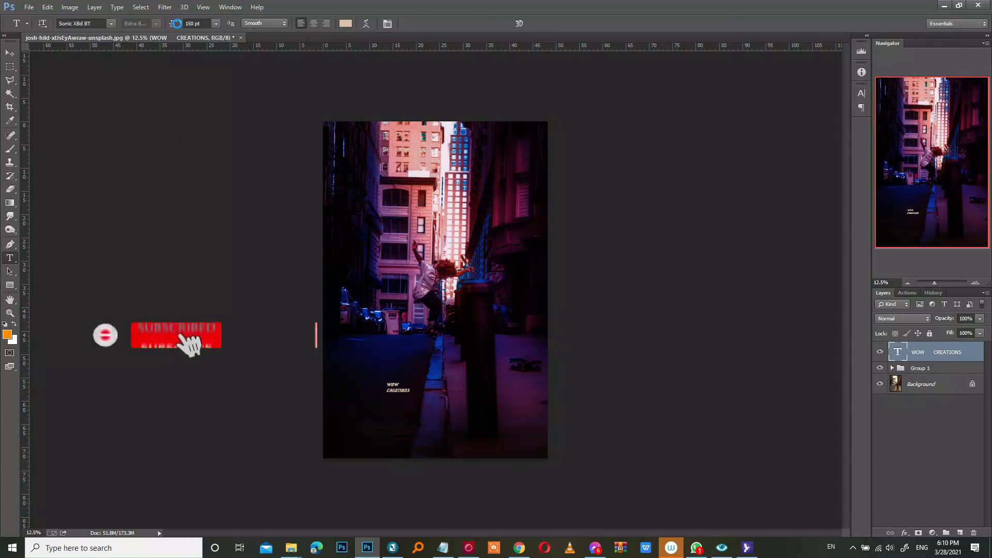
pyautogui.moveTo(177, 26); pyautogui.dragTo(207, 26)
pyautogui.press('v')
pyautogui.moveTo(402, 391); pyautogui.dragTo(383, 391)
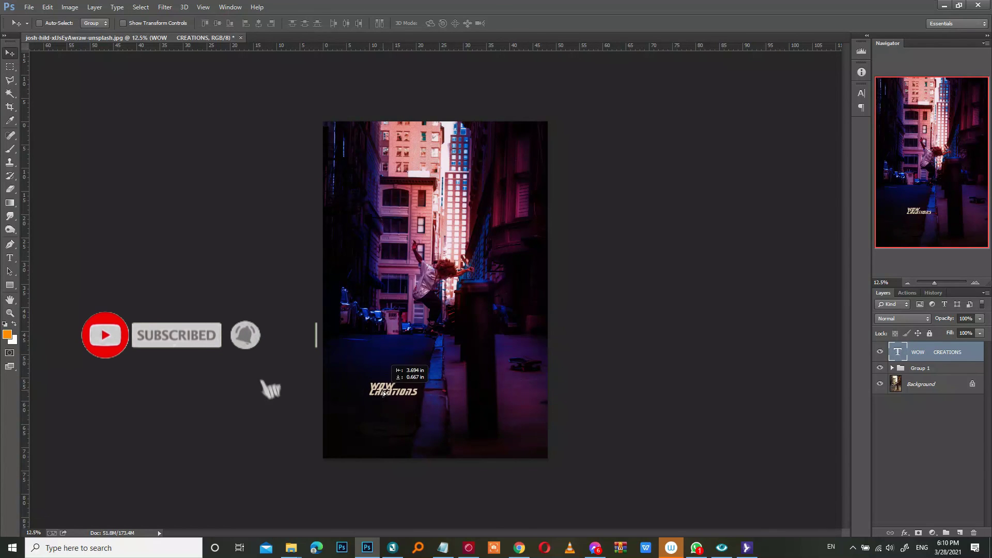
# Step: Set the WOW CREATIONS line spacing to 30 pt in the Character panel
pyautogui.press('t')
pyautogui.click(387, 23)
pyautogui.click(840, 114)
pyautogui.click(822, 282)
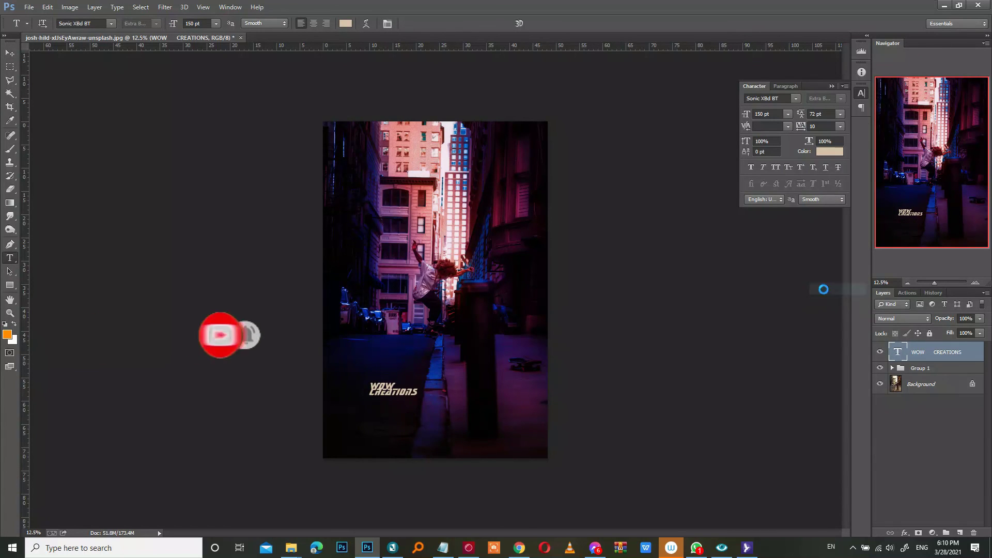
pyautogui.click(822, 114)
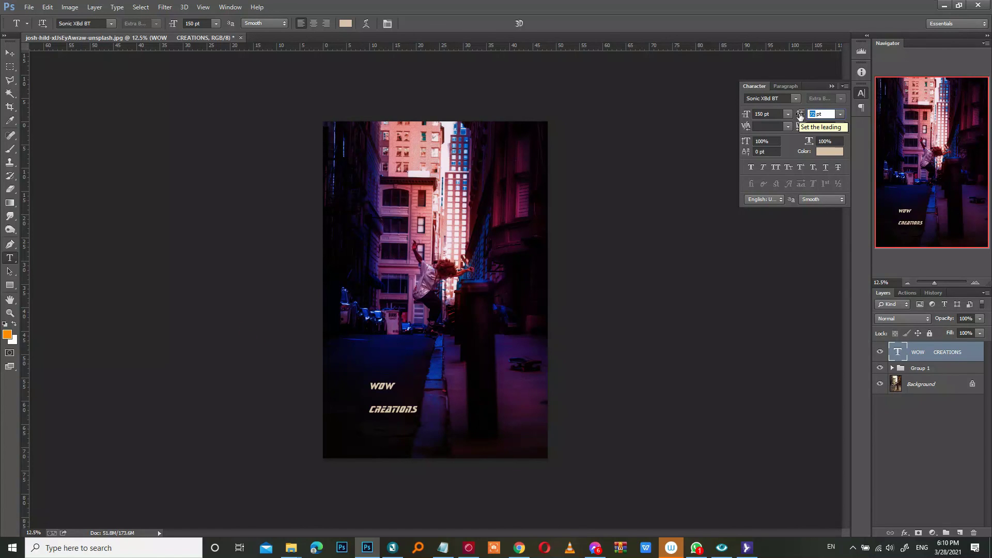
pyautogui.click(840, 113)
pyautogui.click(833, 242)
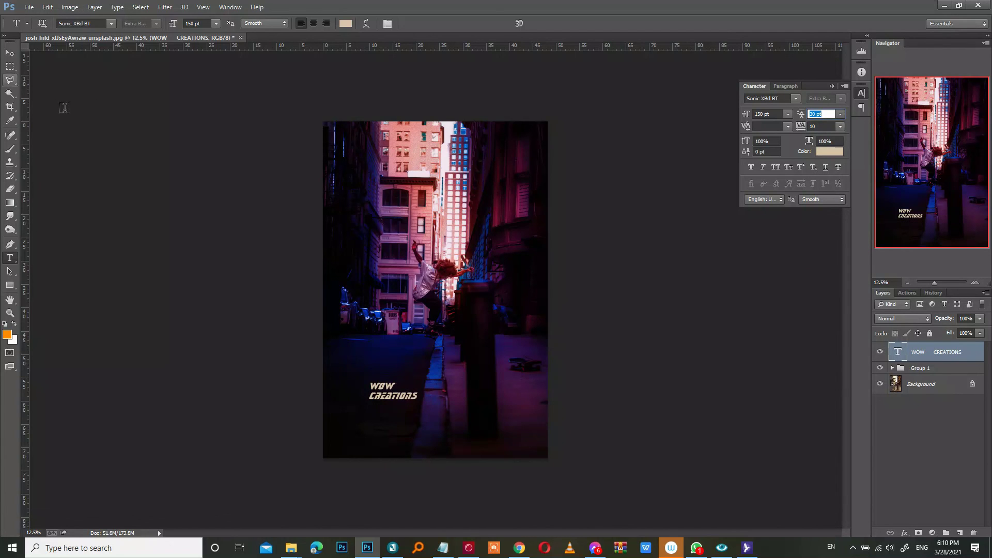
pyautogui.click(10, 52)
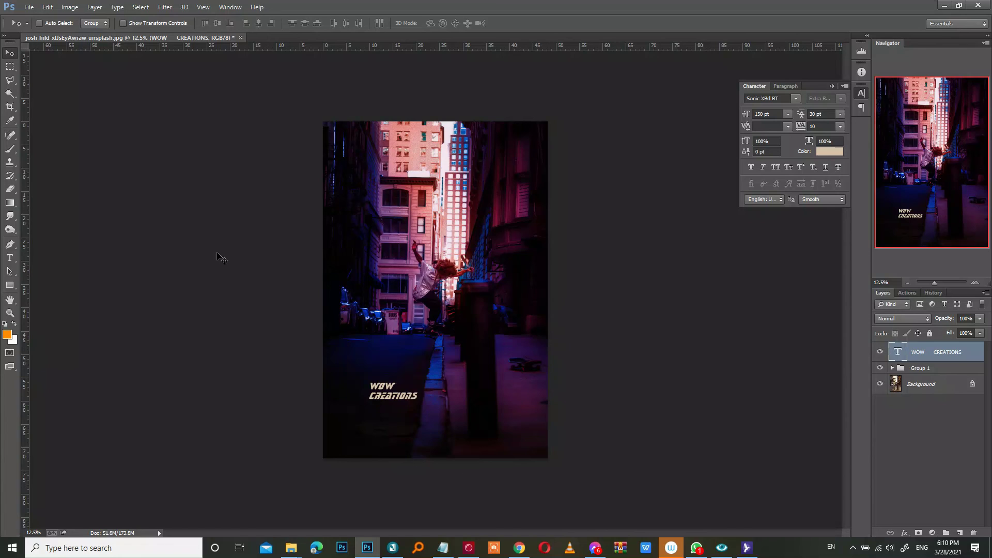
# Step: Resize the text to 200 pt and nudge it up and to the left
pyautogui.click(10, 258)
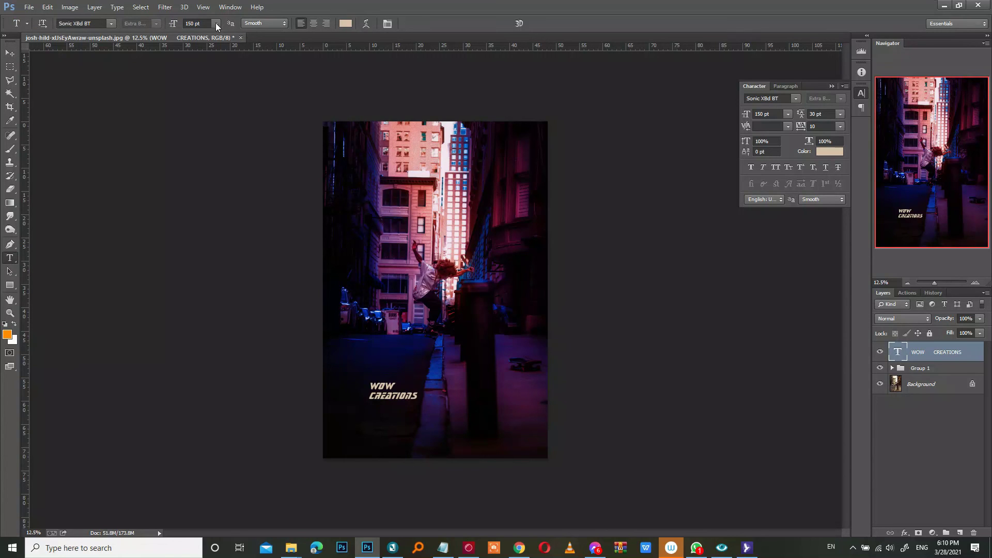
pyautogui.click(173, 23)
pyautogui.write('99')
pyautogui.press('Return')
pyautogui.write('00')
pyautogui.press('Return')
pyautogui.click(12, 56)
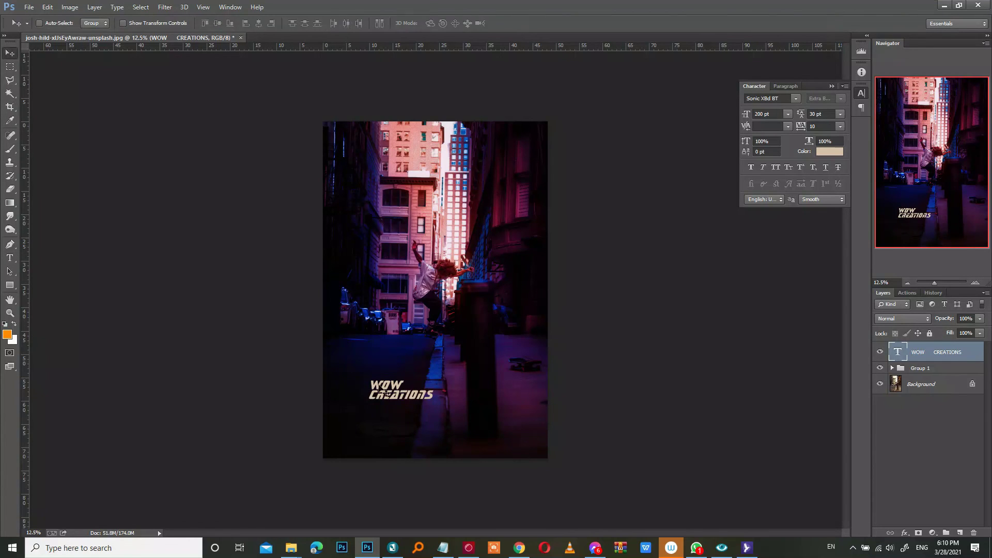
pyautogui.moveTo(381, 389); pyautogui.dragTo(367, 376)
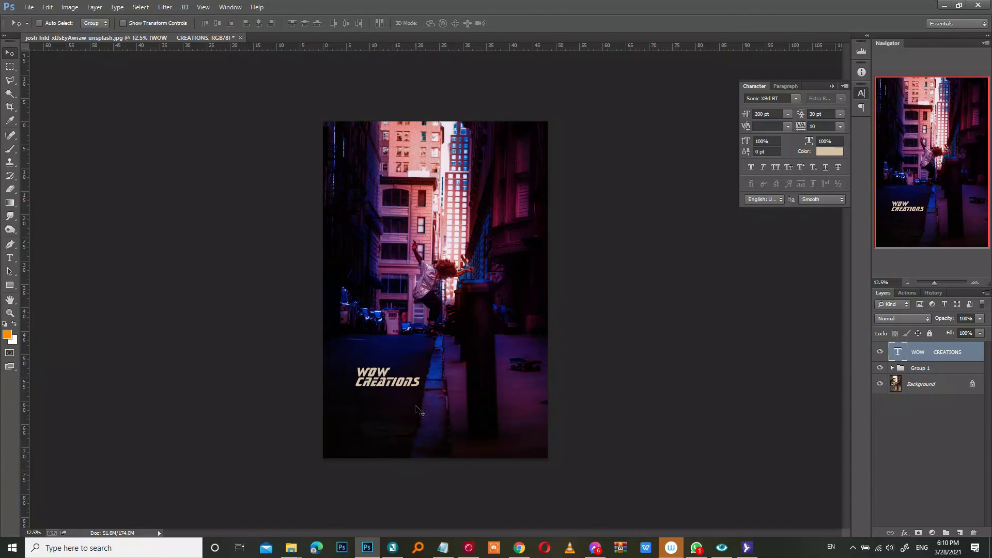